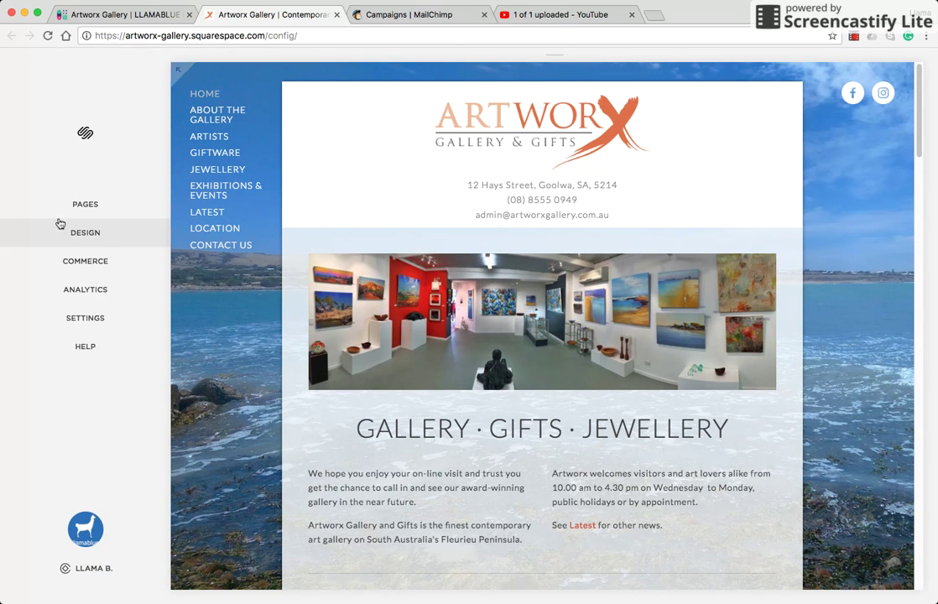
Step: Open the Art News blog from the site's unlinked pages
click(85, 209)
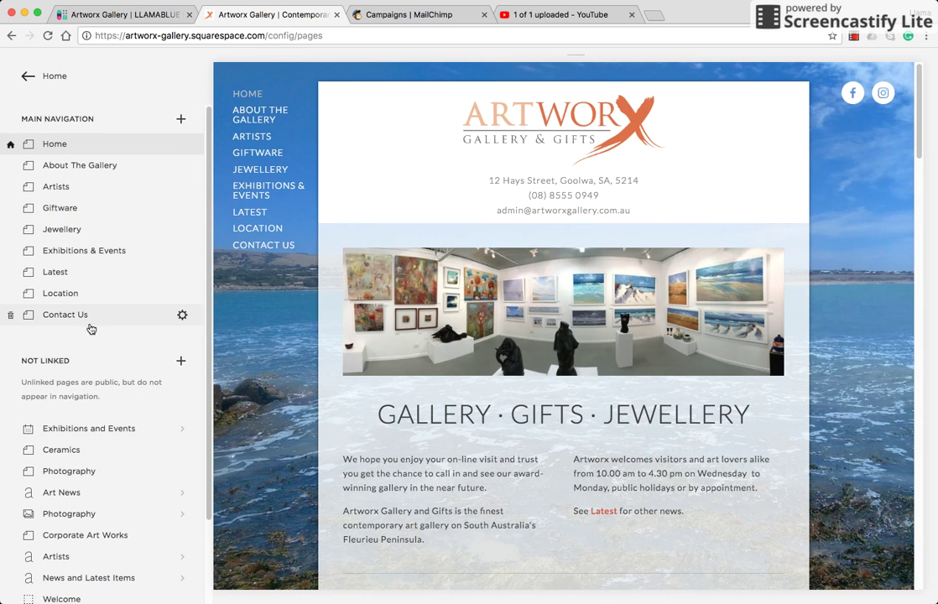
scroll(89, 327, down, 2)
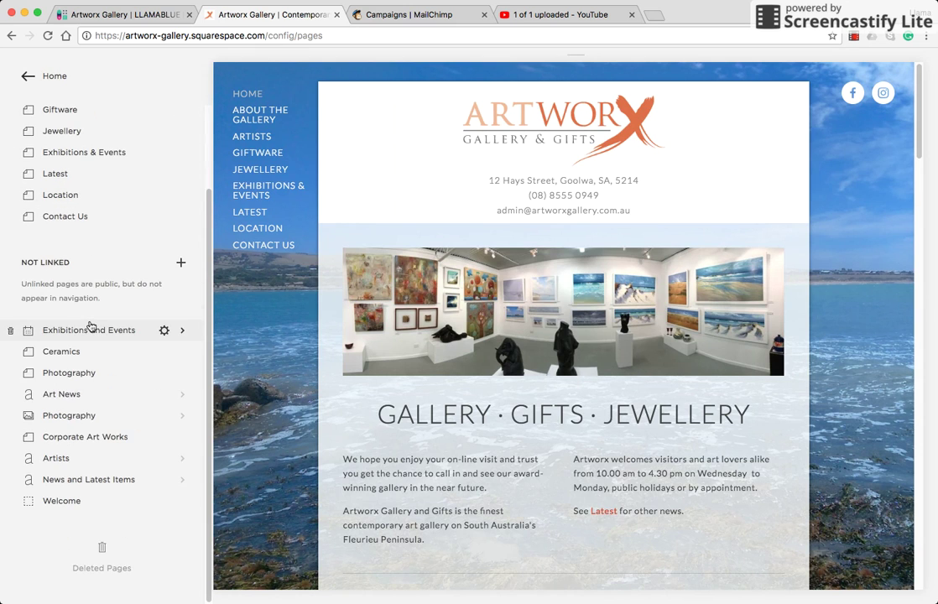
click(63, 394)
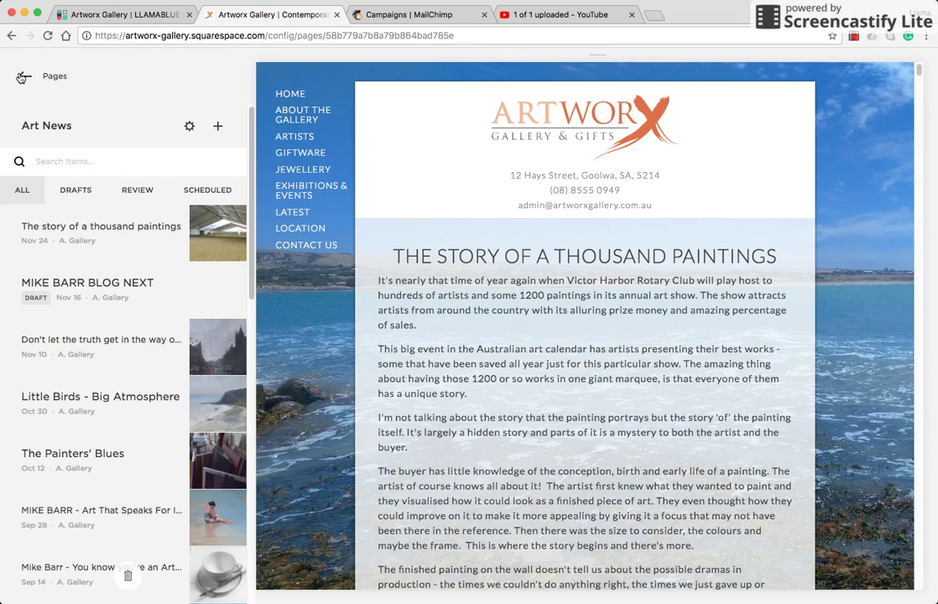
click(21, 77)
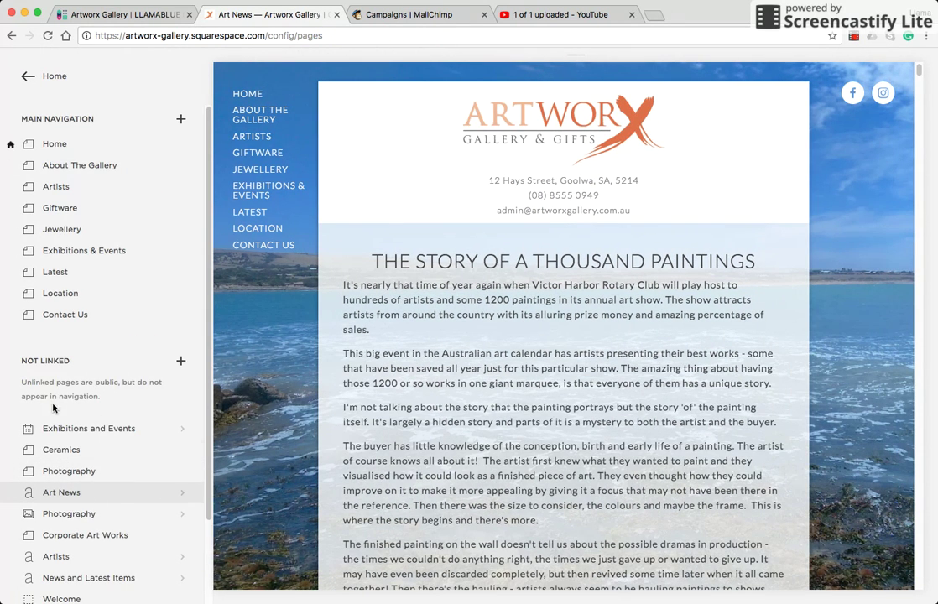
scroll(80, 451, down, 1)
mouse_move(29, 469)
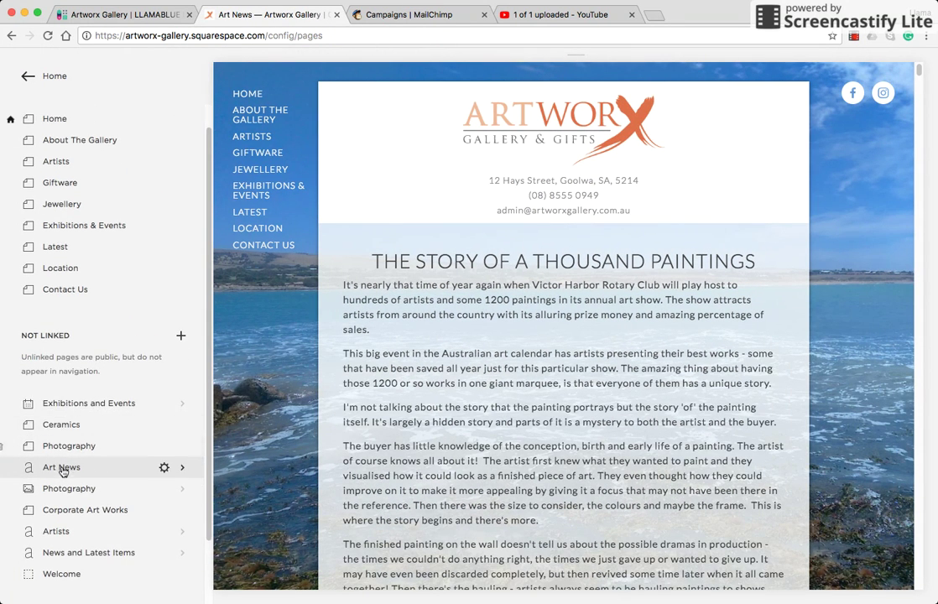
click(61, 467)
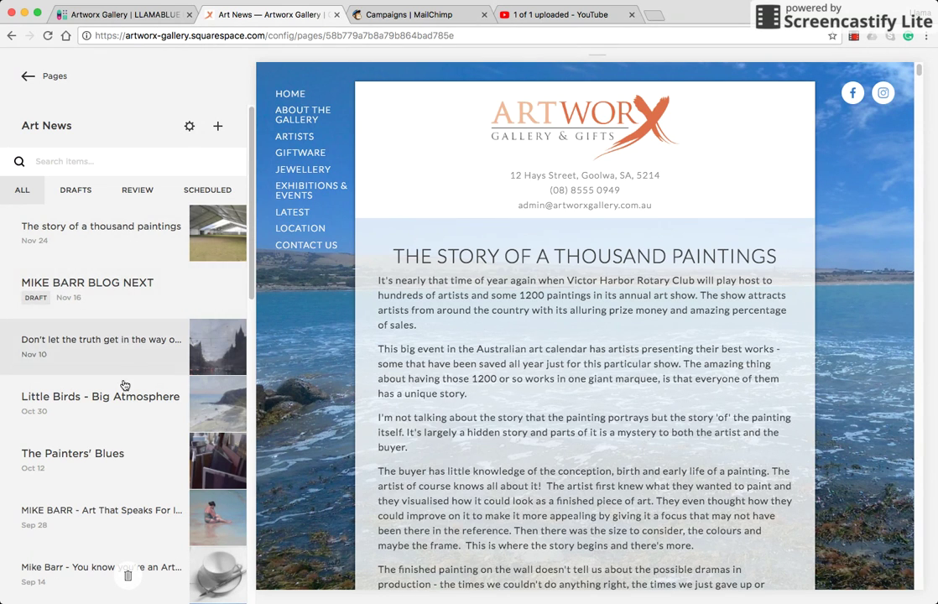
Step: Open the post "The story of a thousand paintings" for editing and duplicate it
click(107, 232)
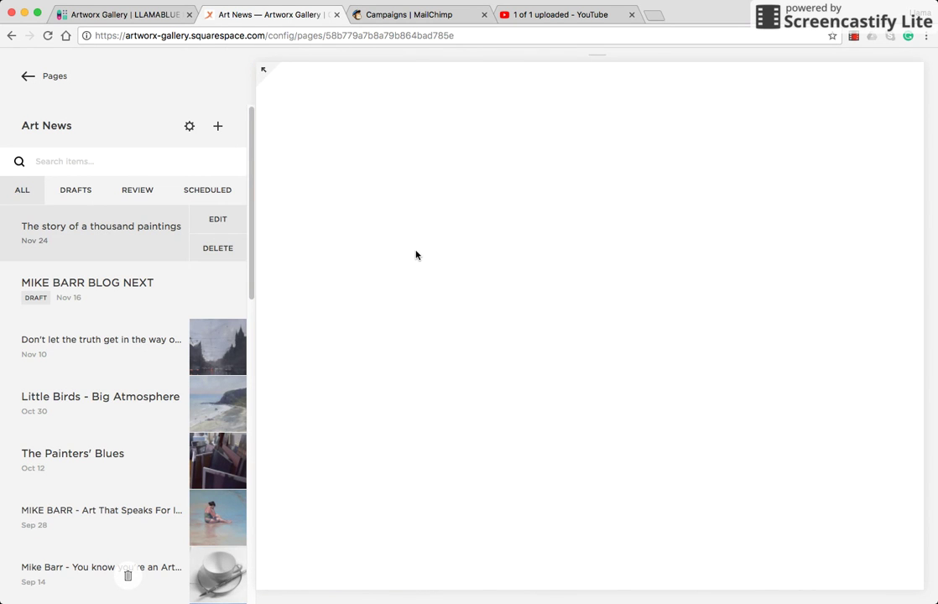
scroll(583, 363, down, 15)
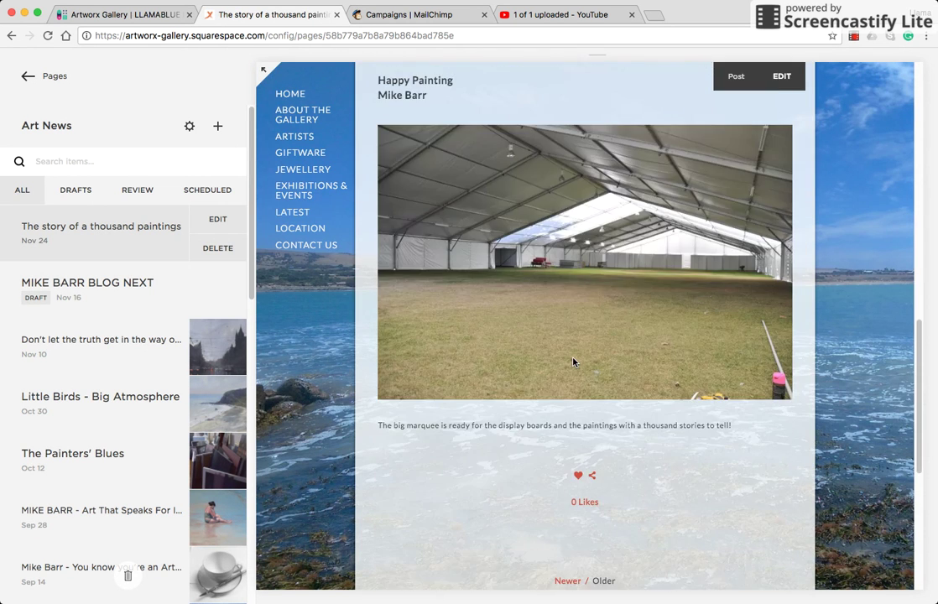
scroll(573, 357, up, 15)
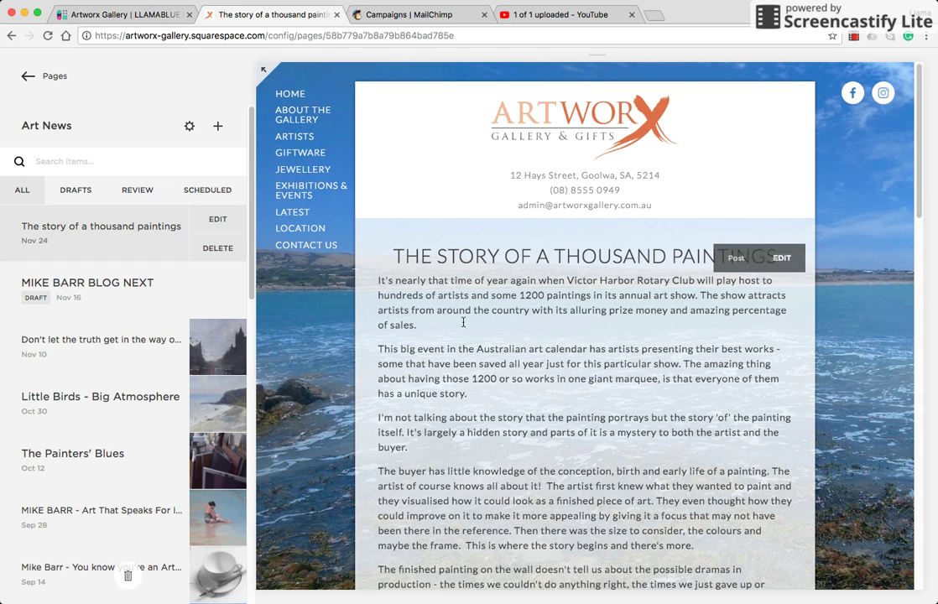
click(596, 363)
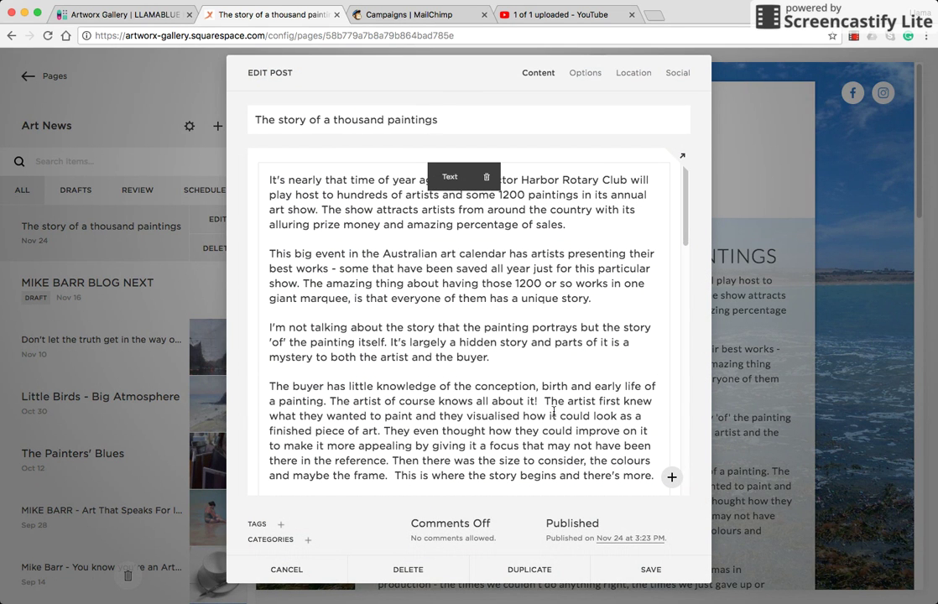
scroll(544, 426, down, 10)
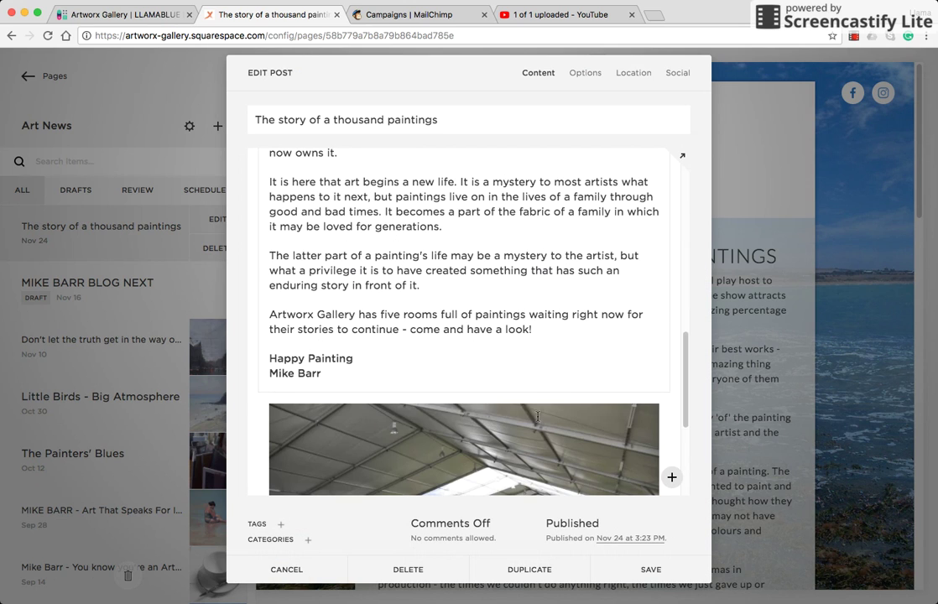
click(537, 570)
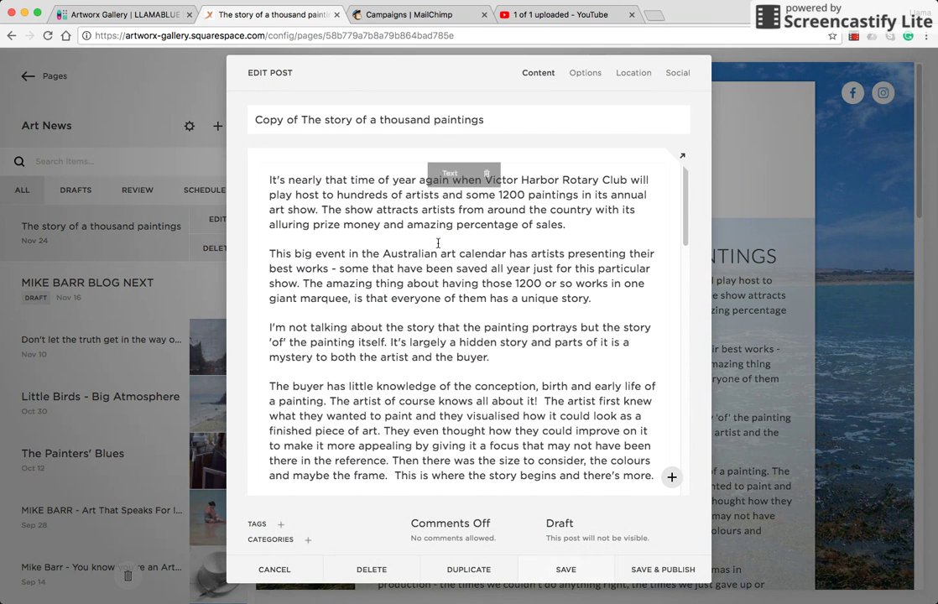
Step: Replace the duplicated post's title with "Painting With Mud"
mouse_move(493, 119)
mouse_down()
mouse_move(363, 119)
mouse_move(221, 103)
mouse_up()
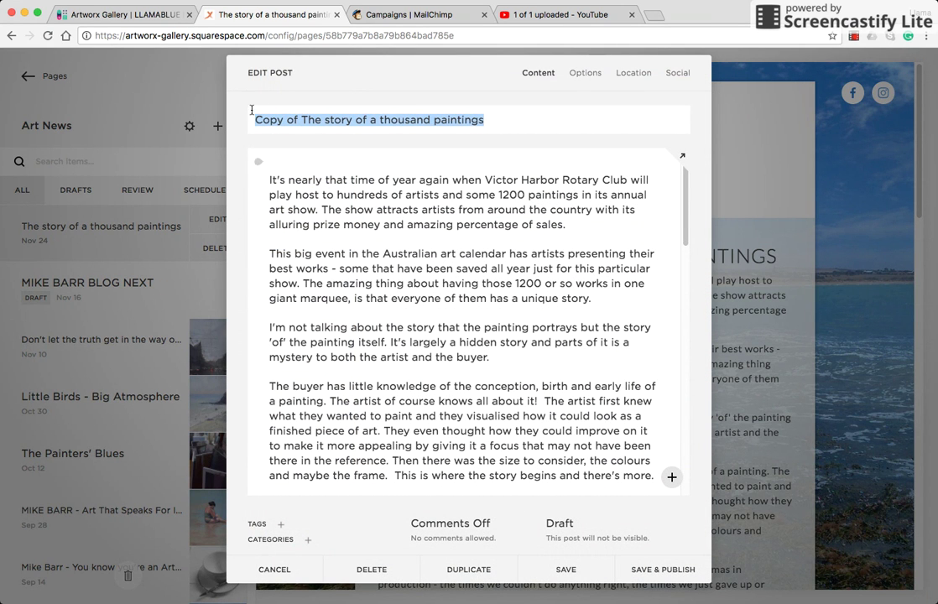
text(Pai)
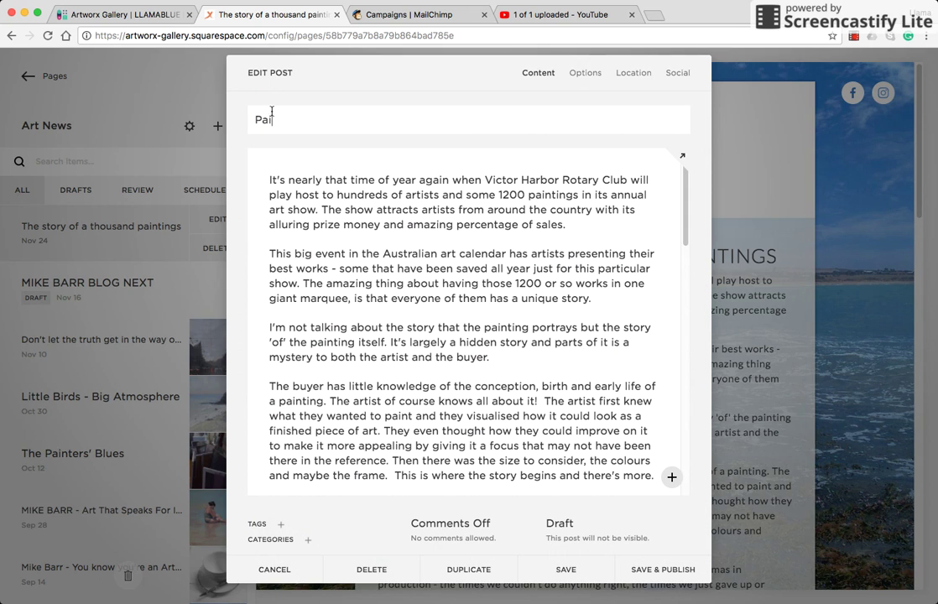
text(nting With Mud)
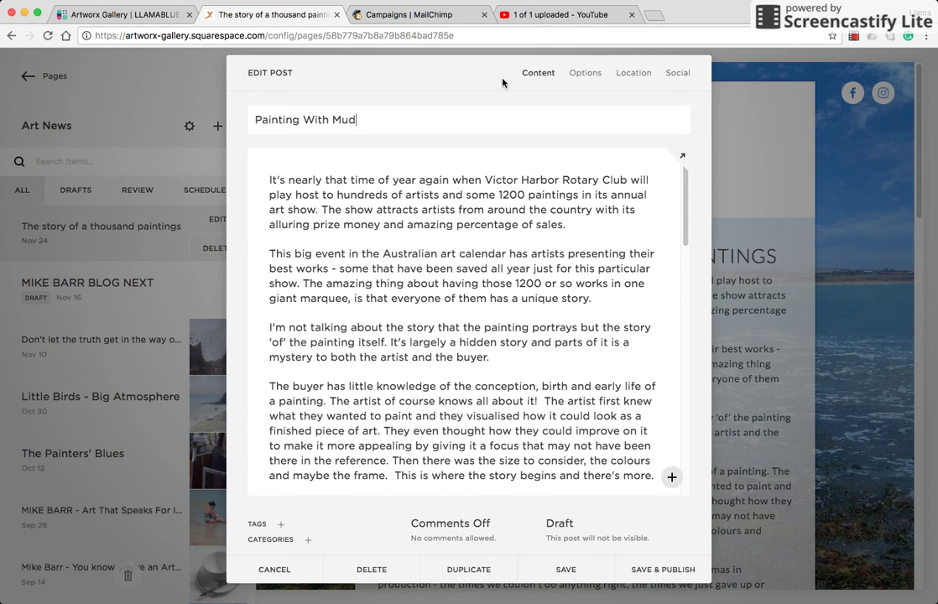
click(540, 218)
scroll(457, 273, down, 15)
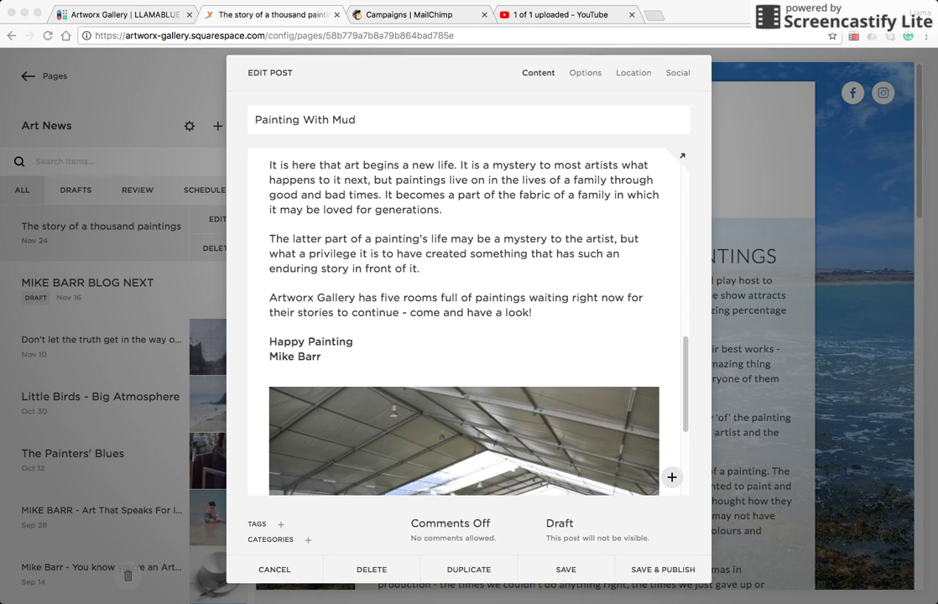
click(552, 302)
key(super+a)
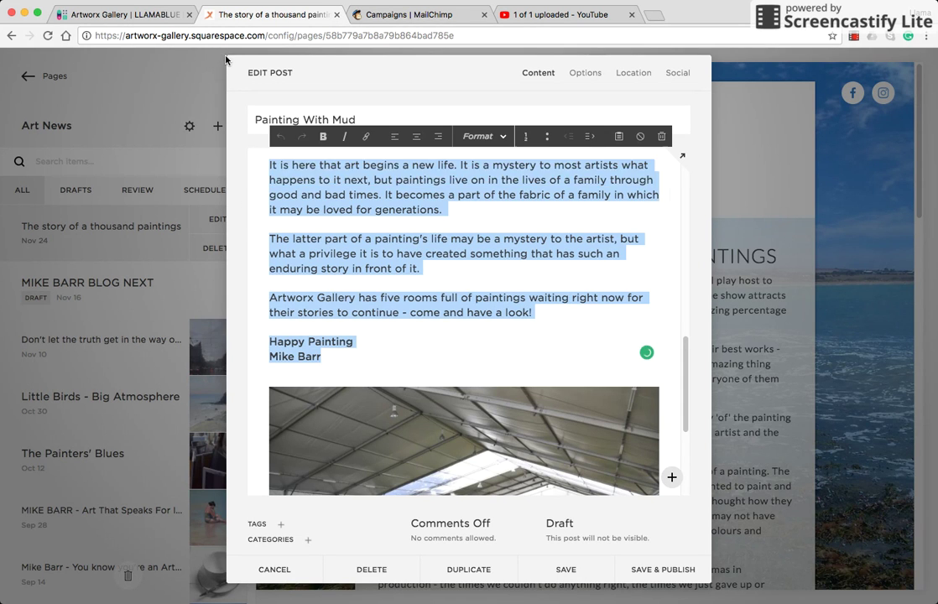
click(384, 266)
scroll(382, 264, up, 10)
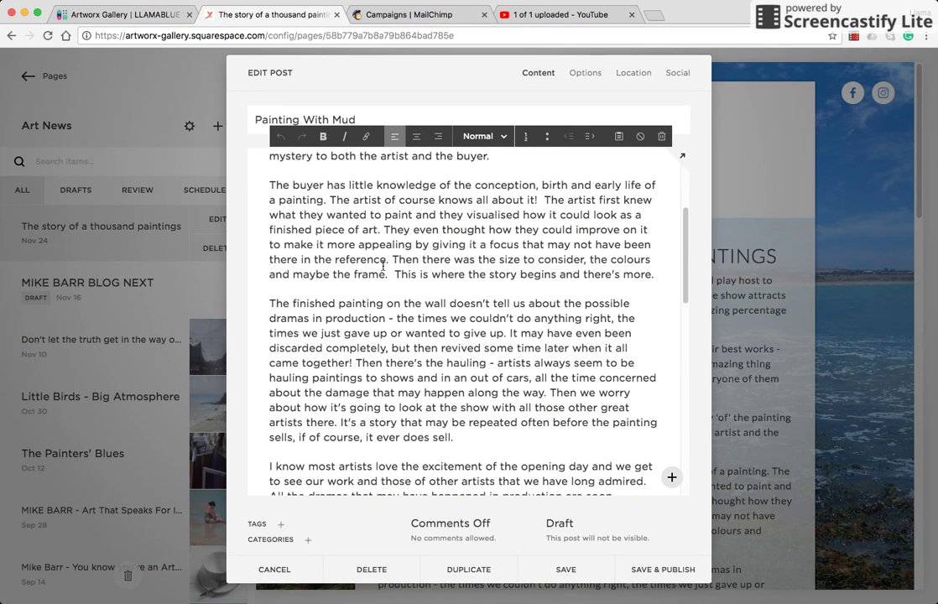
triple_click(380, 193)
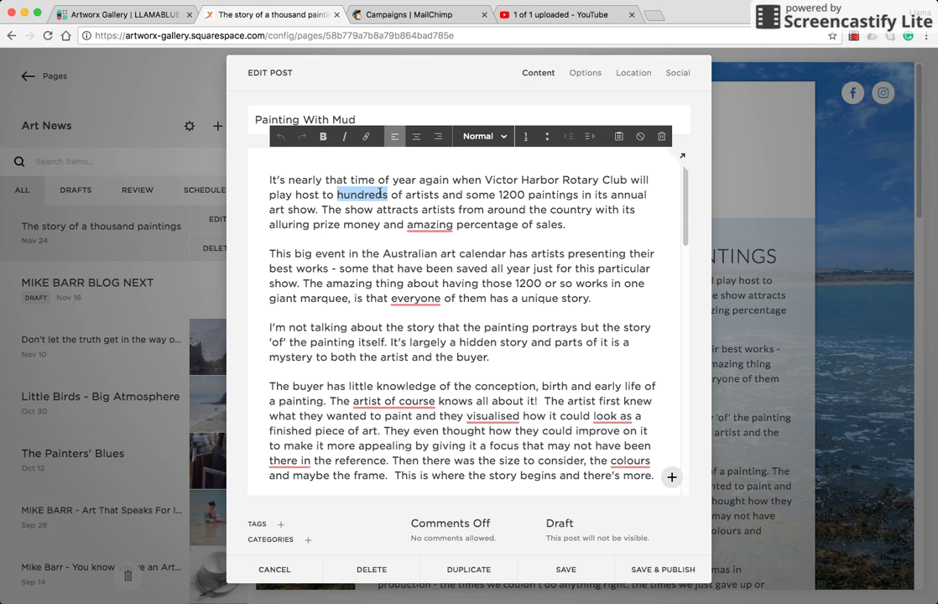
click(340, 207)
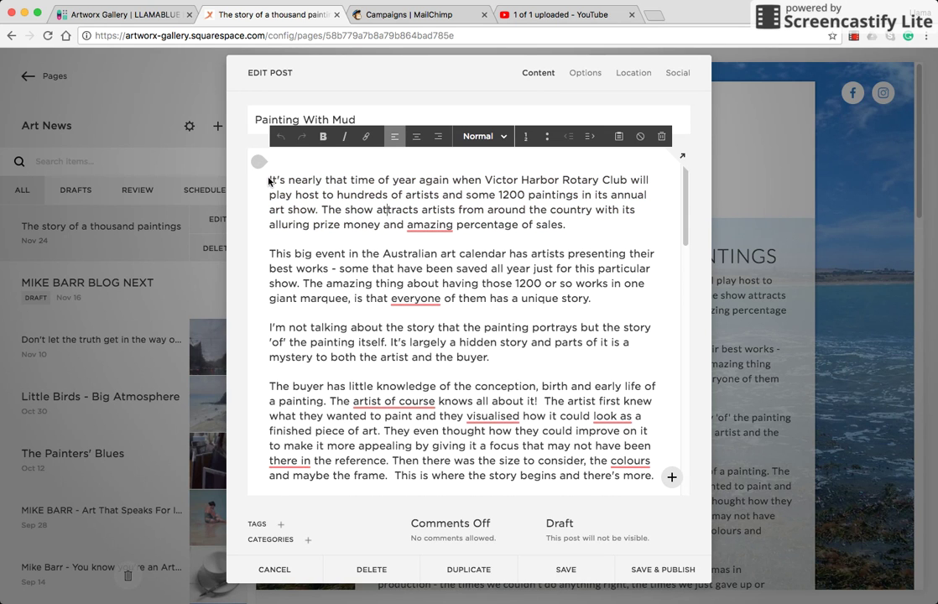
drag(269, 182, 292, 179)
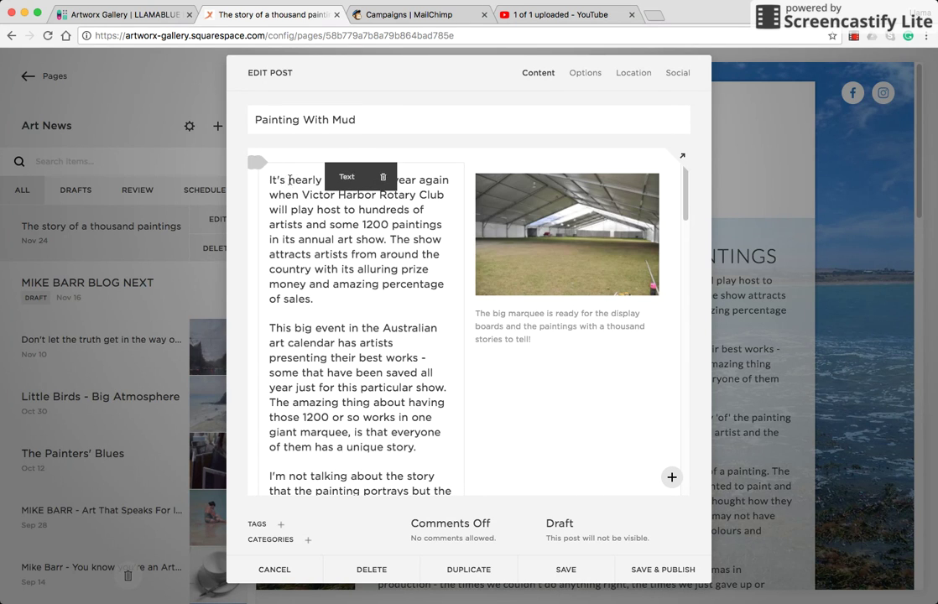
drag(444, 151, 340, 197)
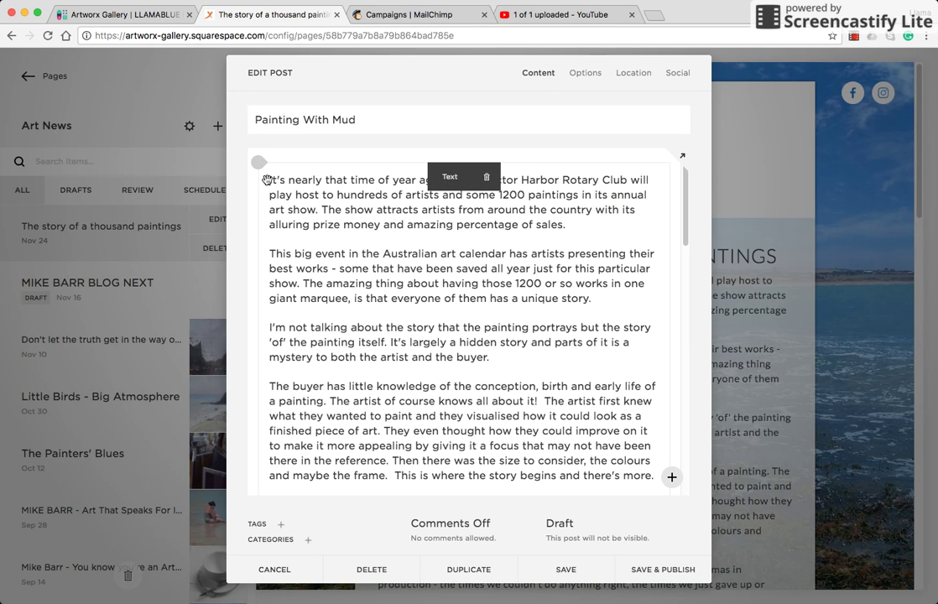
Step: Replace the post's entire old body text above the image with the copied article about colours turning into mud
mouse_move(272, 180)
mouse_down()
mouse_move(328, 225)
mouse_move(561, 516)
mouse_move(612, 474)
mouse_move(474, 105)
mouse_move(463, 434)
mouse_move(493, 505)
mouse_move(424, 329)
mouse_up()
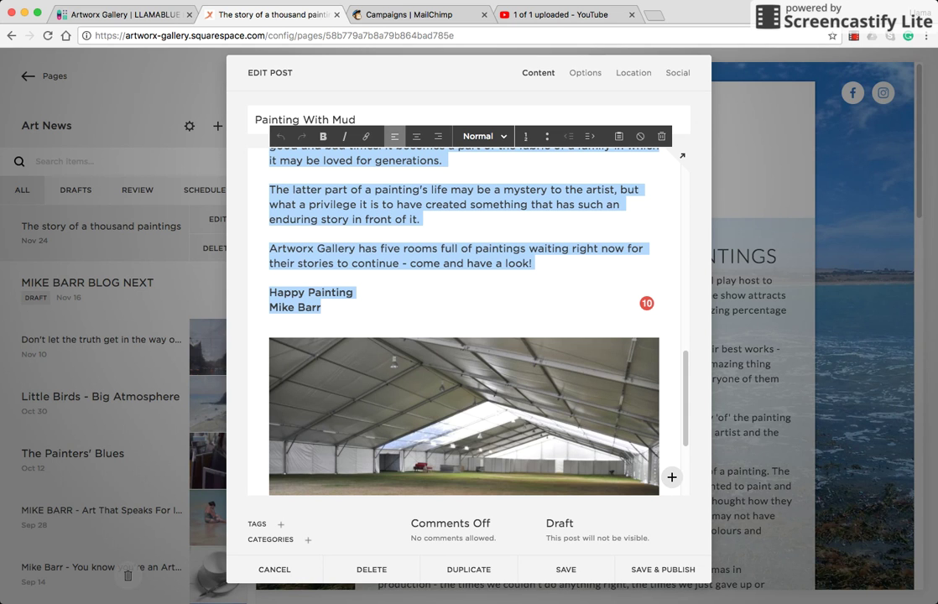
key(super+v)
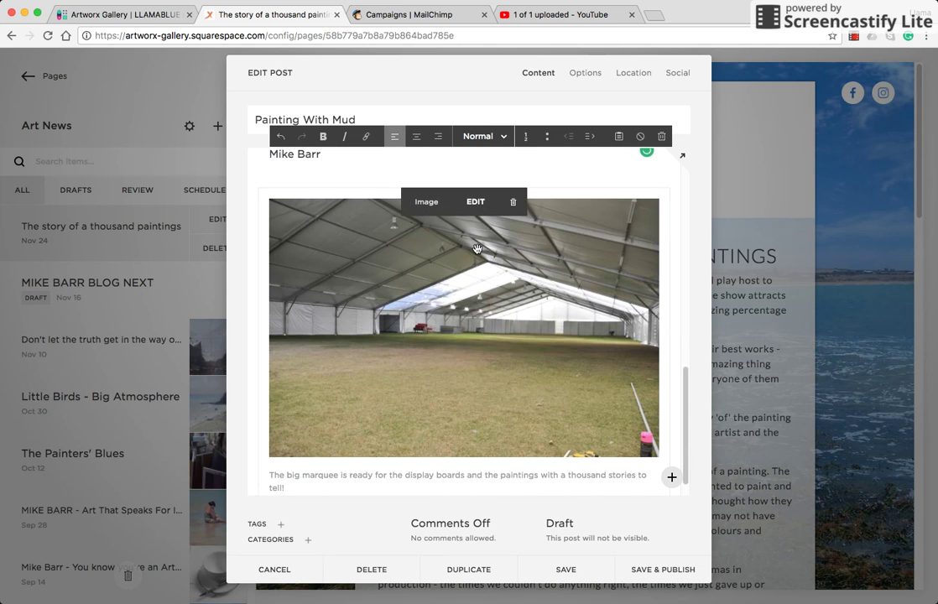
scroll(350, 206, up, 5)
scroll(362, 215, up, 5)
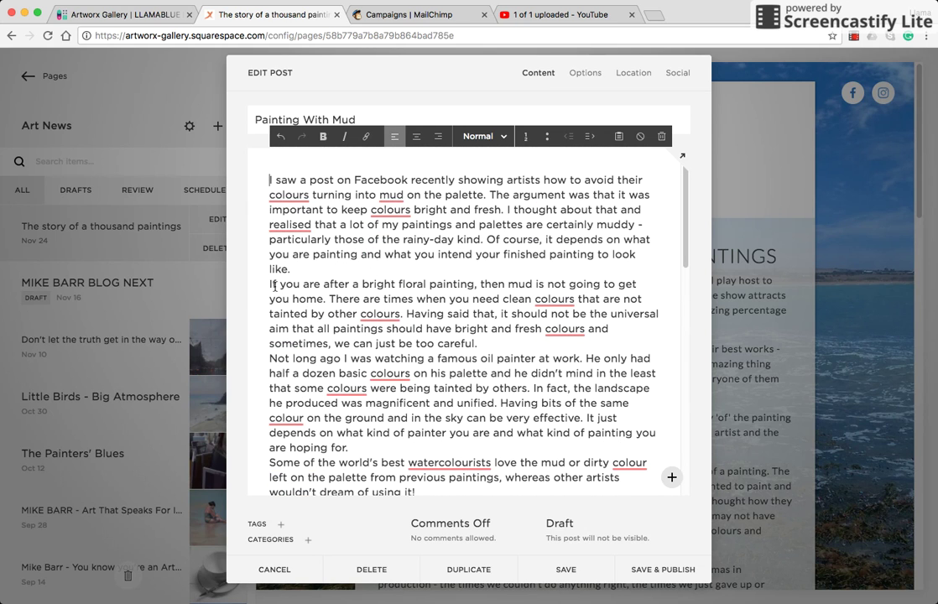
Step: Clear the formatting from the whole pasted article text
drag(270, 180, 433, 386)
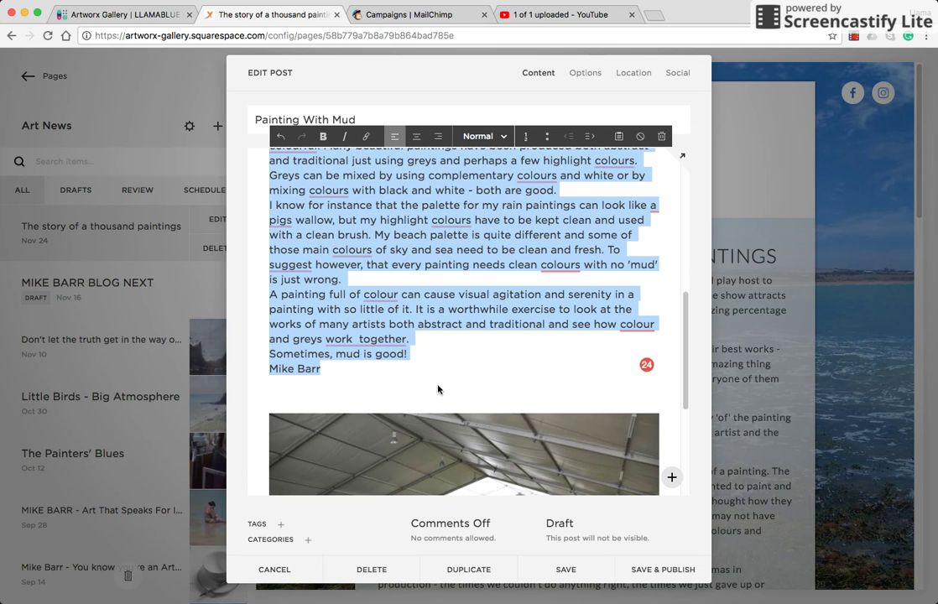
click(641, 136)
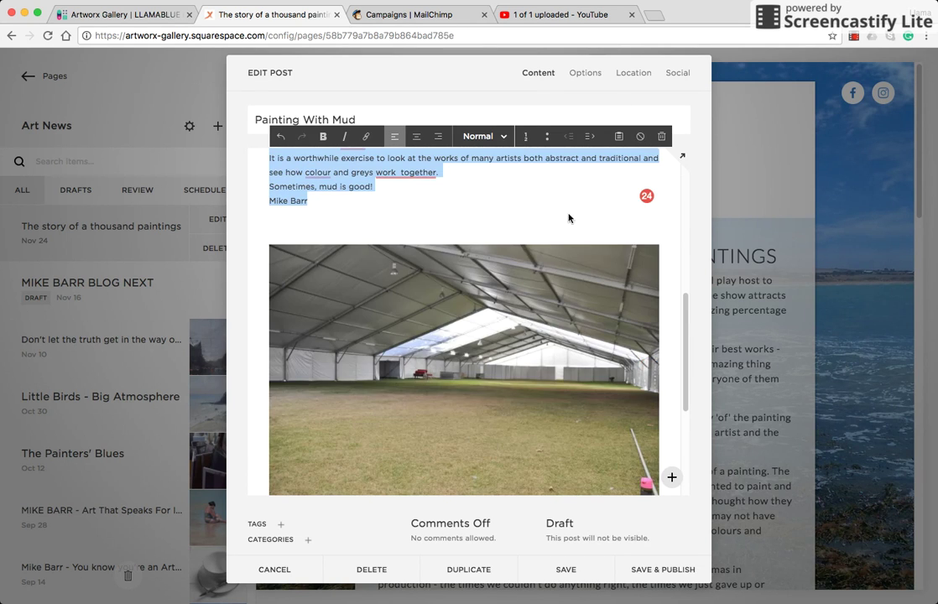
scroll(503, 212, up, 10)
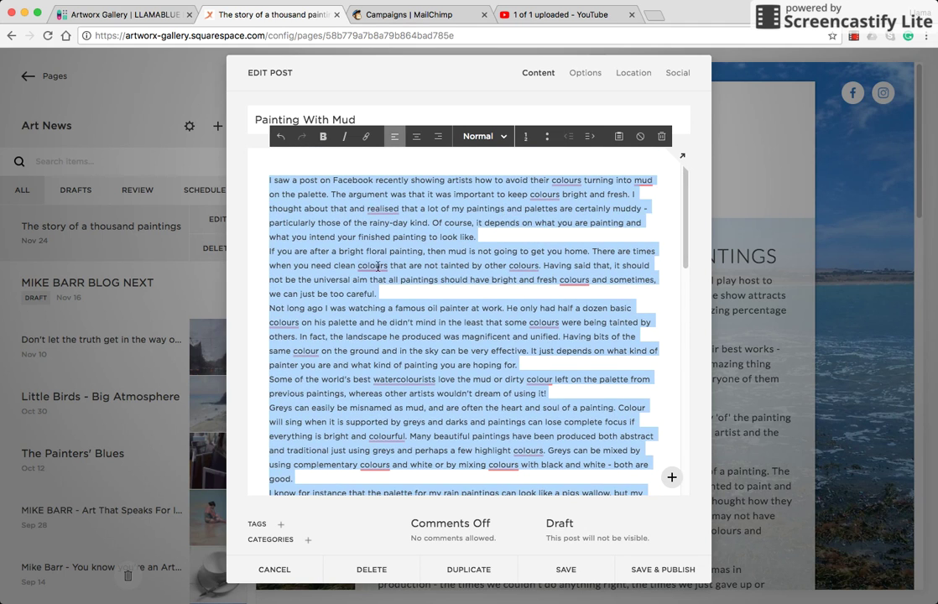
click(377, 267)
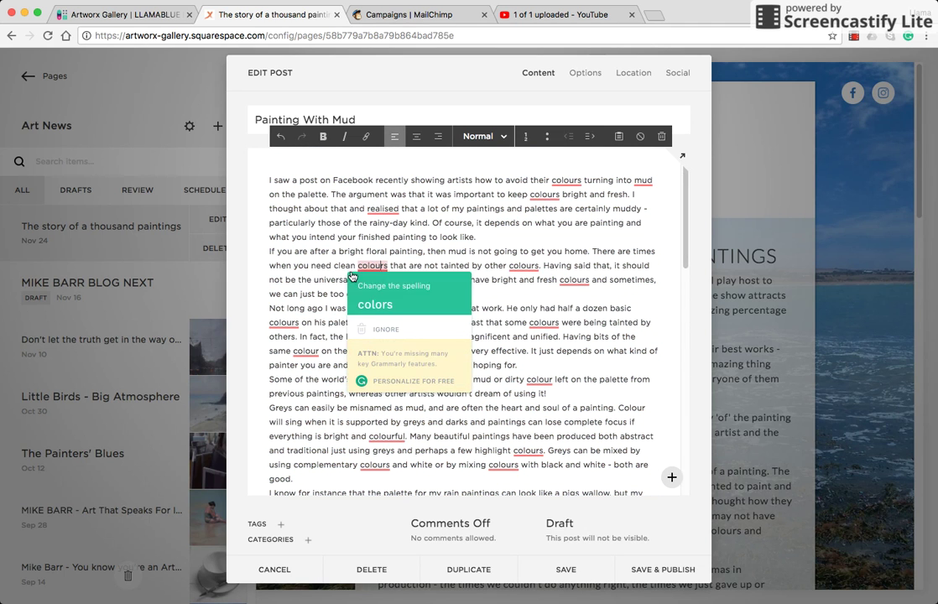
Step: Insert a blank line before the paragraphs starting "If you are after", "Not long ago" and "Some of the world's best"
click(311, 251)
key(Home)
key(Return)
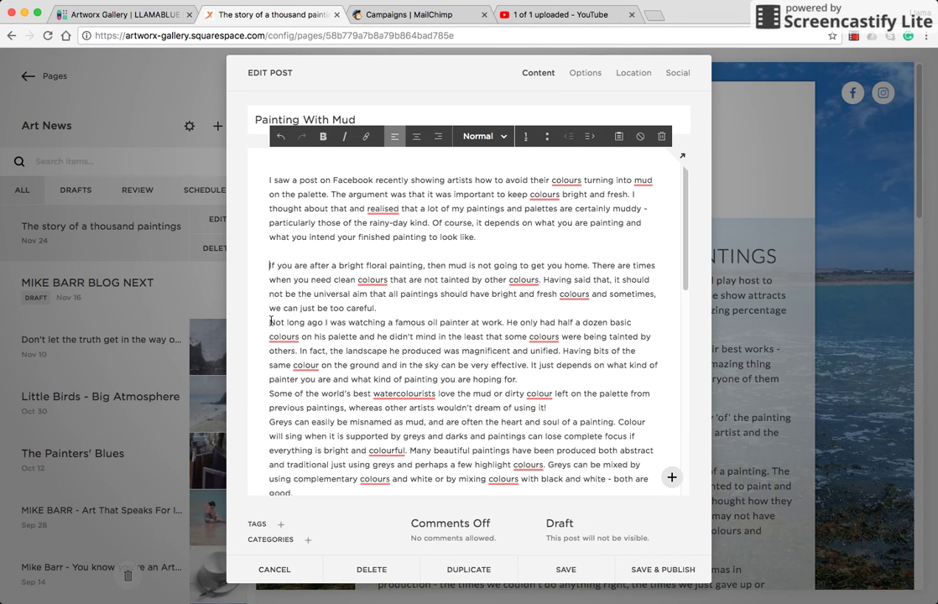
click(270, 322)
key(Return)
scroll(281, 331, down, 2)
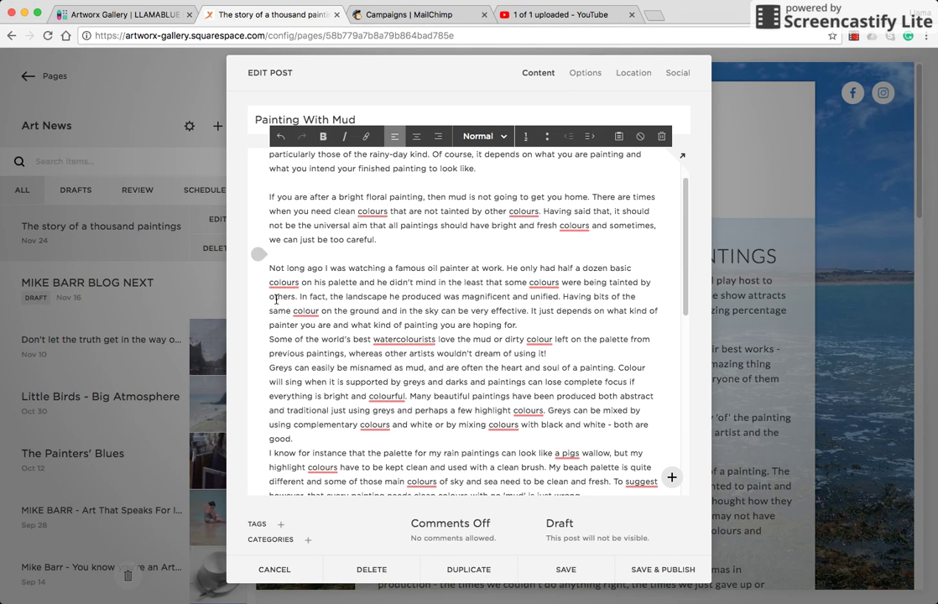
click(270, 340)
key(Return)
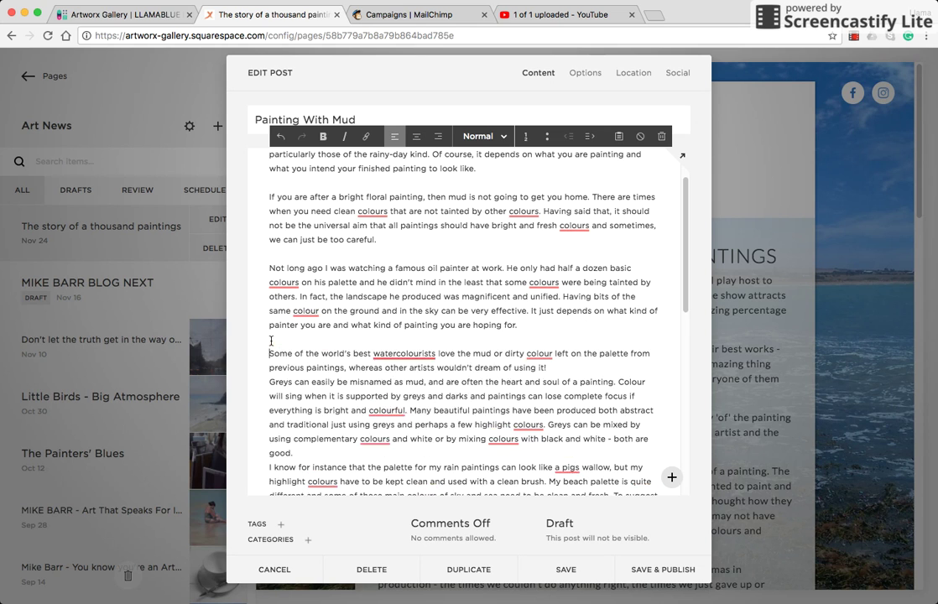
Step: Add a blank line before the paragraphs starting "Greys can easily be misnamed" and "I know for instance"
scroll(270, 336, down, 2)
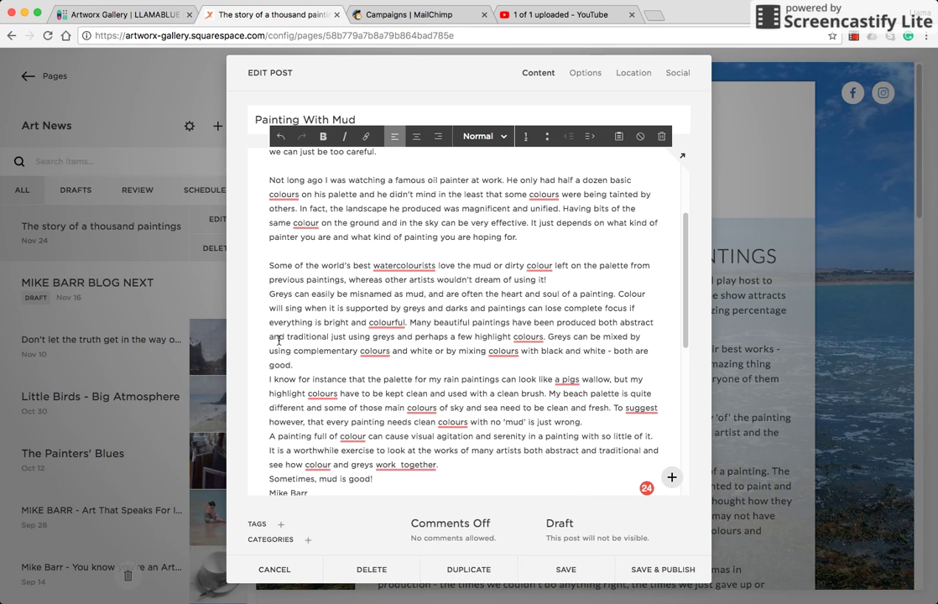
click(270, 295)
key(Return)
scroll(270, 335, down, 1)
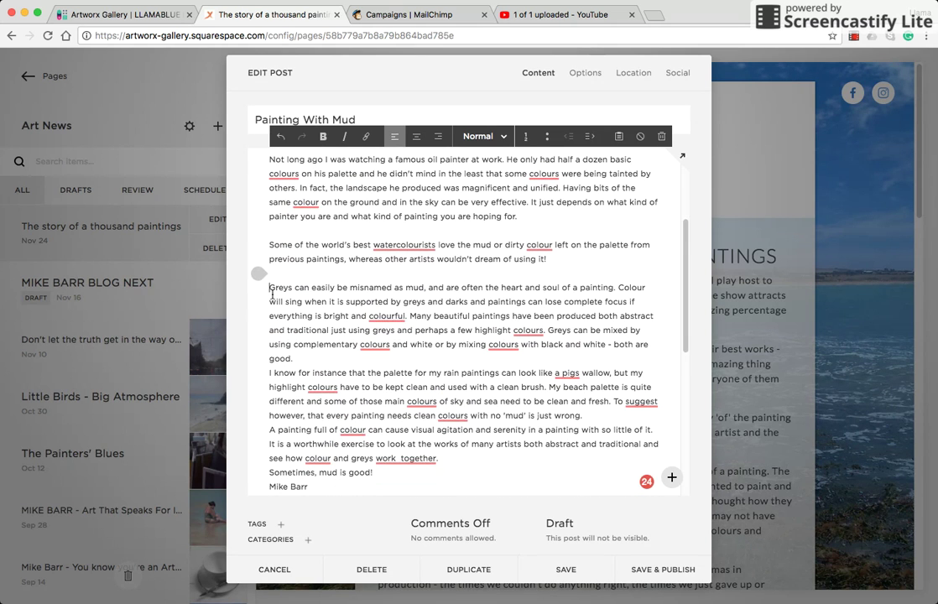
click(270, 373)
key(Return)
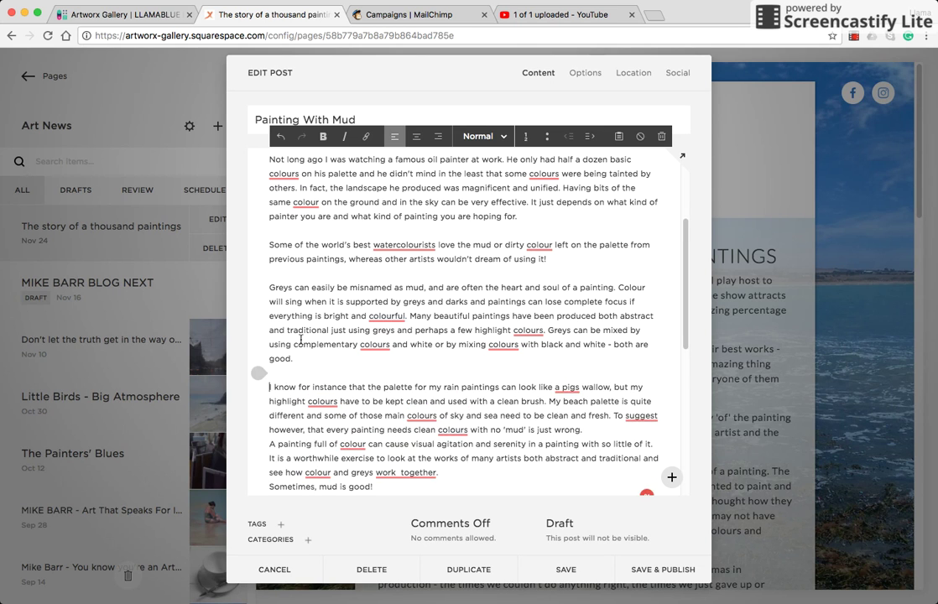
Step: Insert a blank line before the lines starting "A painting full of colour" and "Sometimes, mud is good!" and before the author's name
scroll(271, 336, down, 2)
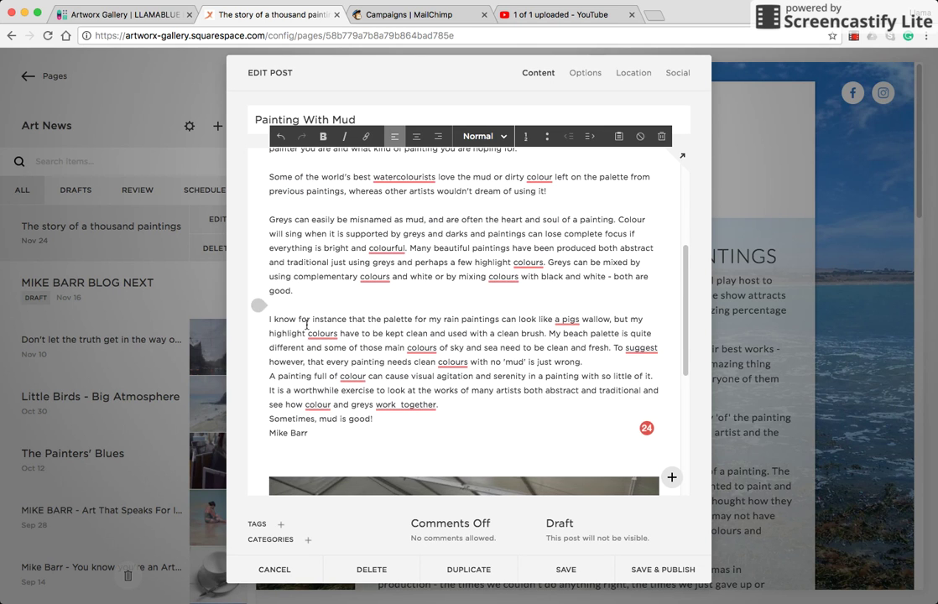
click(271, 376)
key(Return)
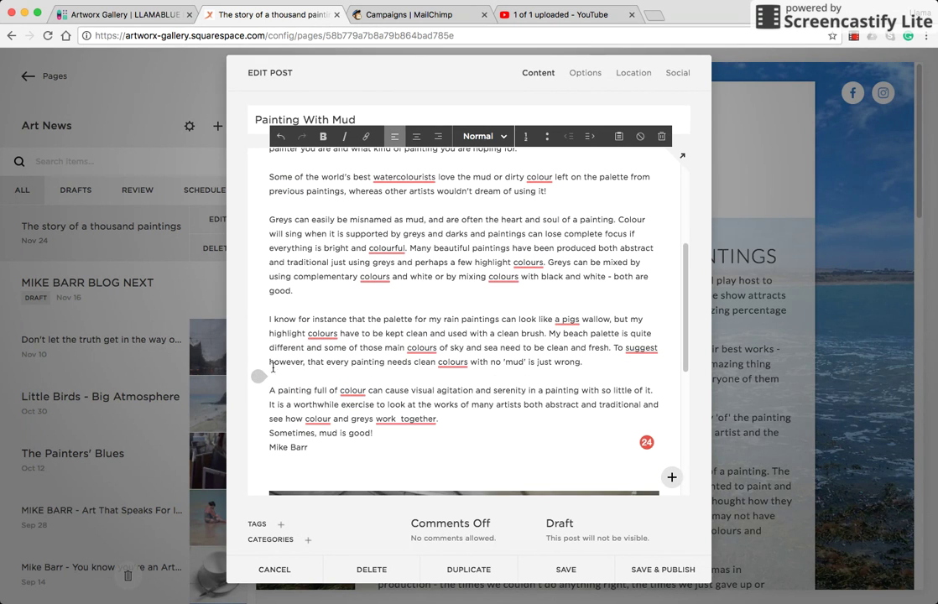
scroll(273, 368, down, 2)
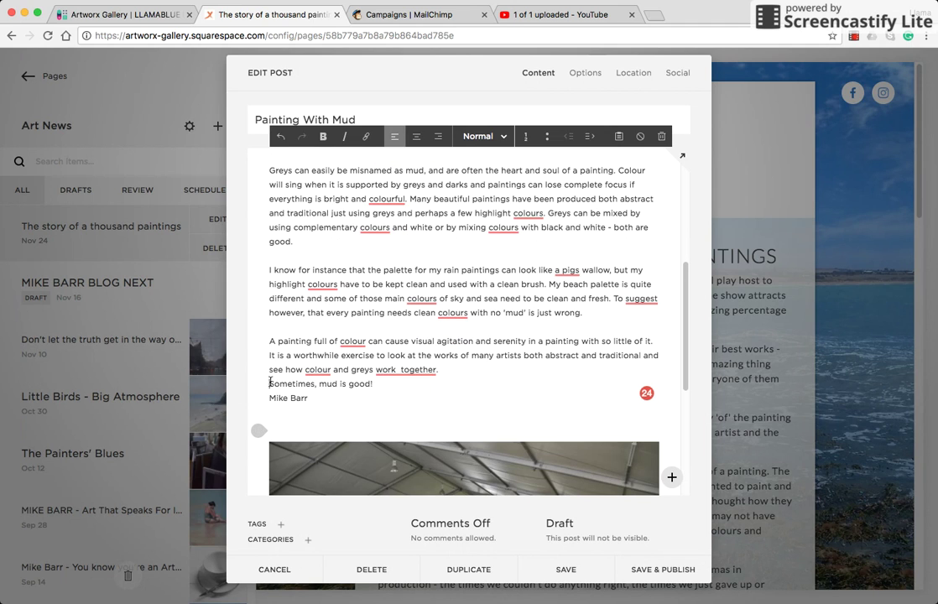
click(271, 383)
key(Return)
click(270, 413)
key(BackSpace)
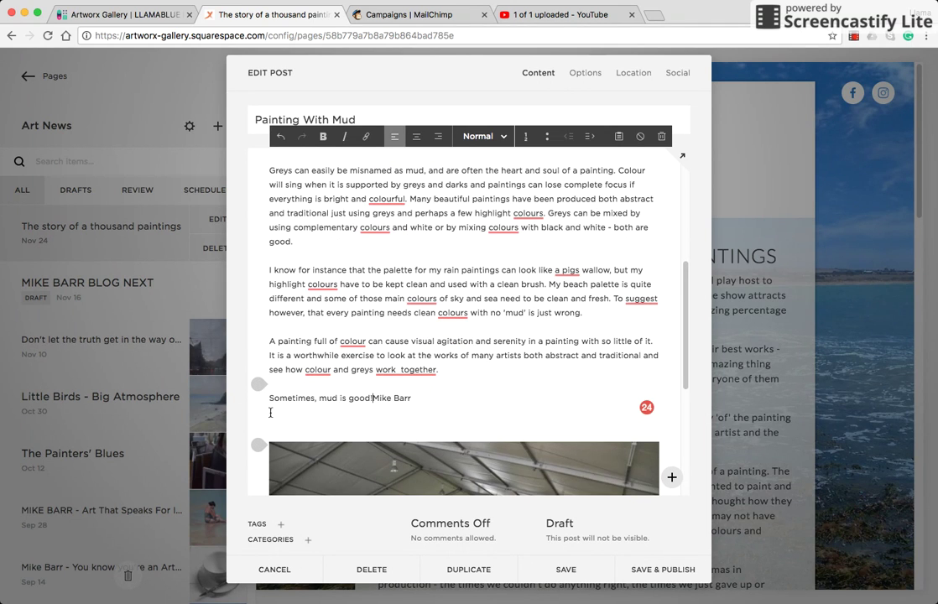
key(Return)
Step: Make the author's name at the end of the article bold
drag(379, 429, 271, 426)
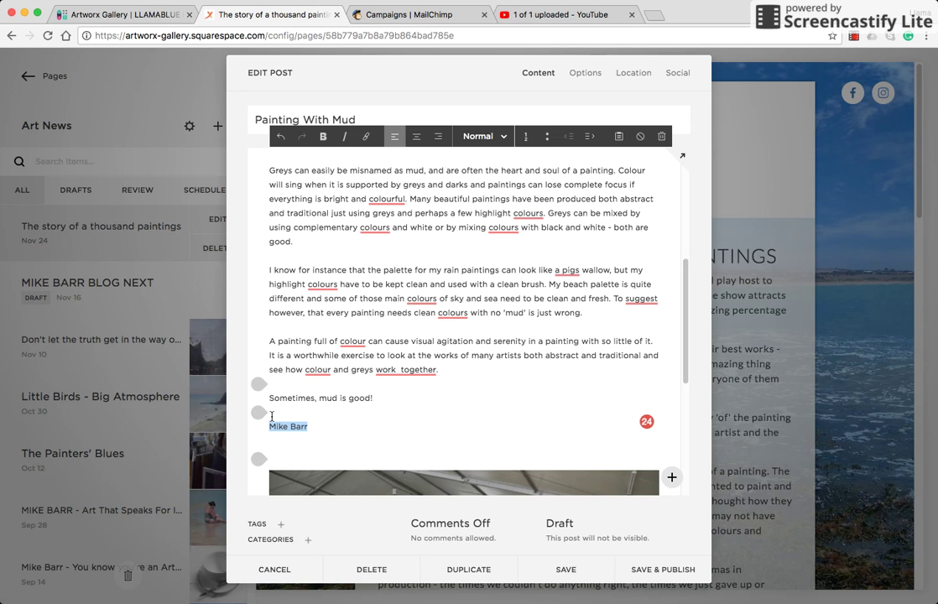
click(324, 137)
click(311, 245)
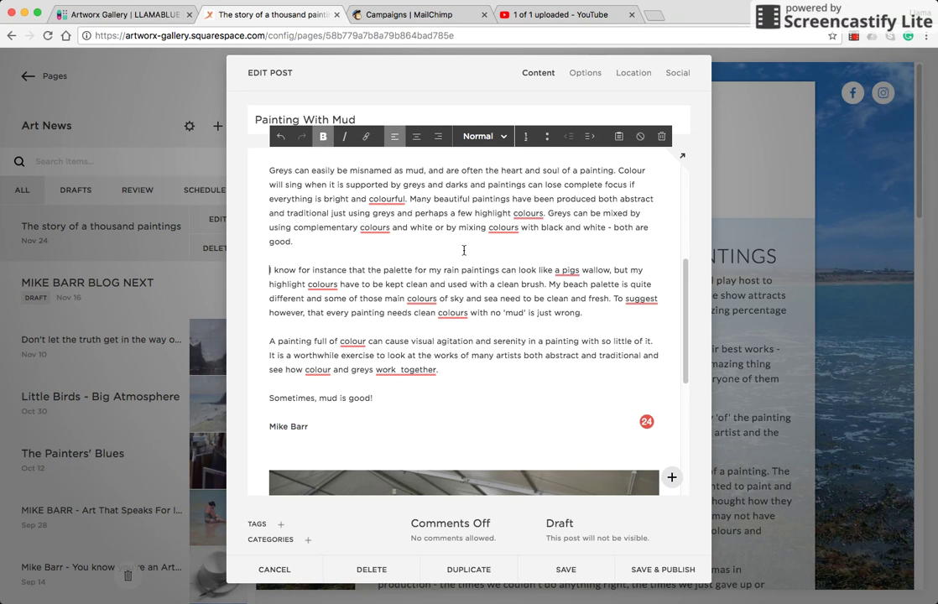
Step: Replace the marquee photo below the article with the image townhall.jpg and apply the change
scroll(310, 245, down, 5)
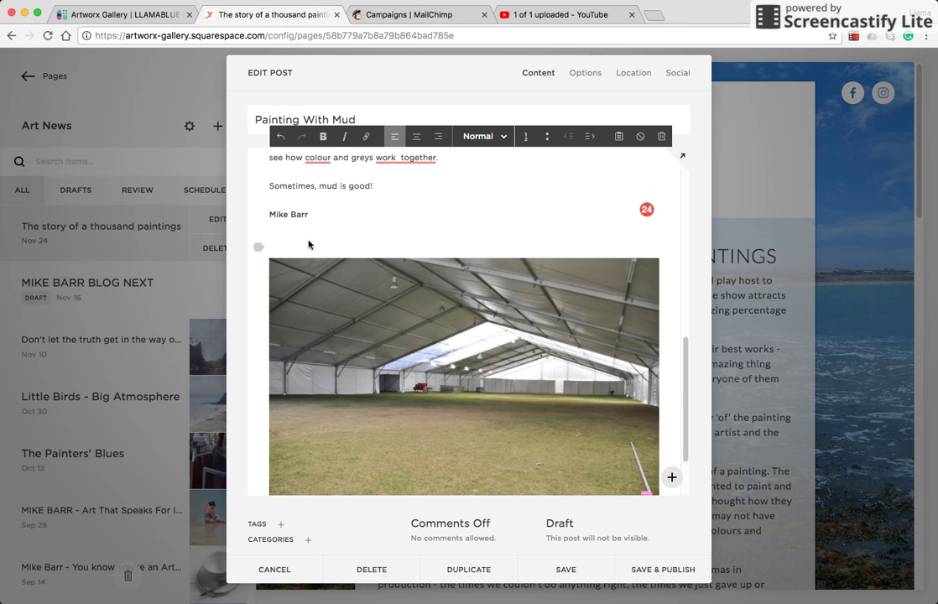
mouse_move(540, 309)
scroll(503, 342, down, 2)
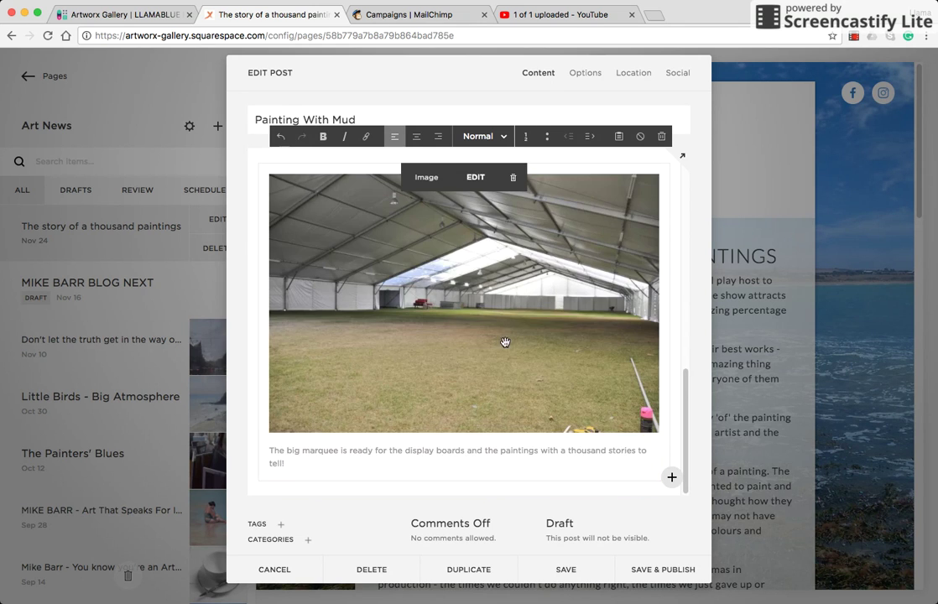
scroll(504, 342, up, 1)
click(474, 203)
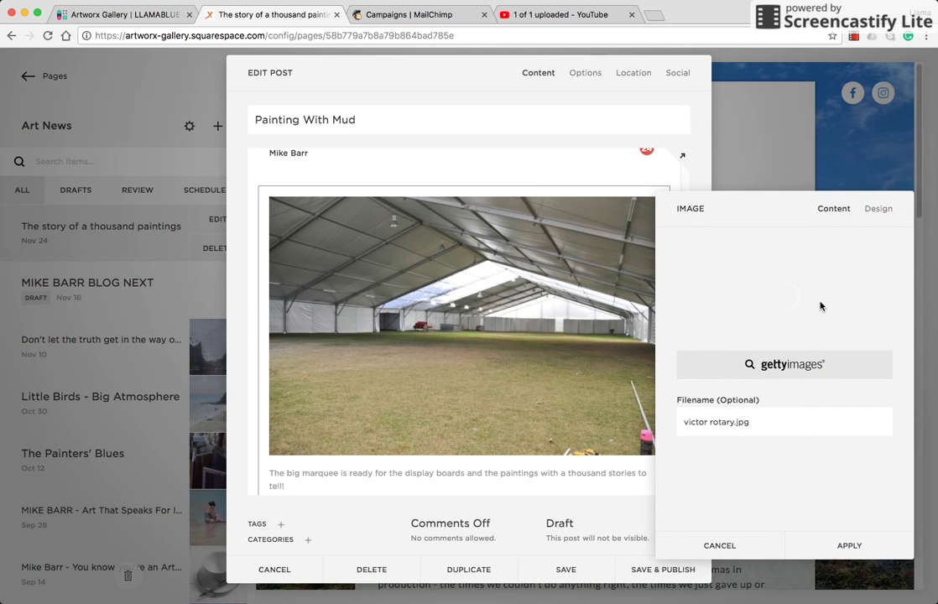
click(835, 365)
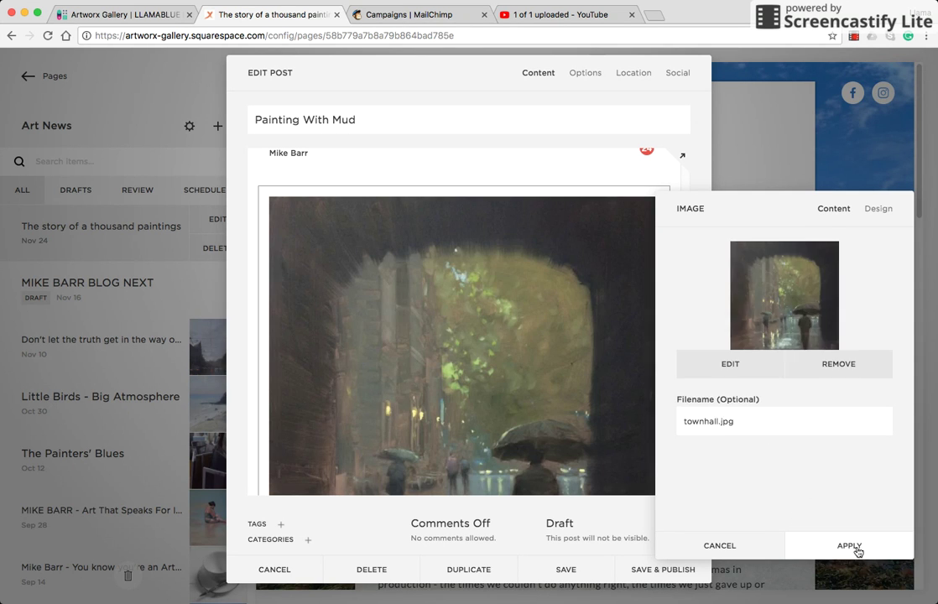
click(849, 546)
Step: Delete the old caption about the big marquee below the image
scroll(491, 369, down, 3)
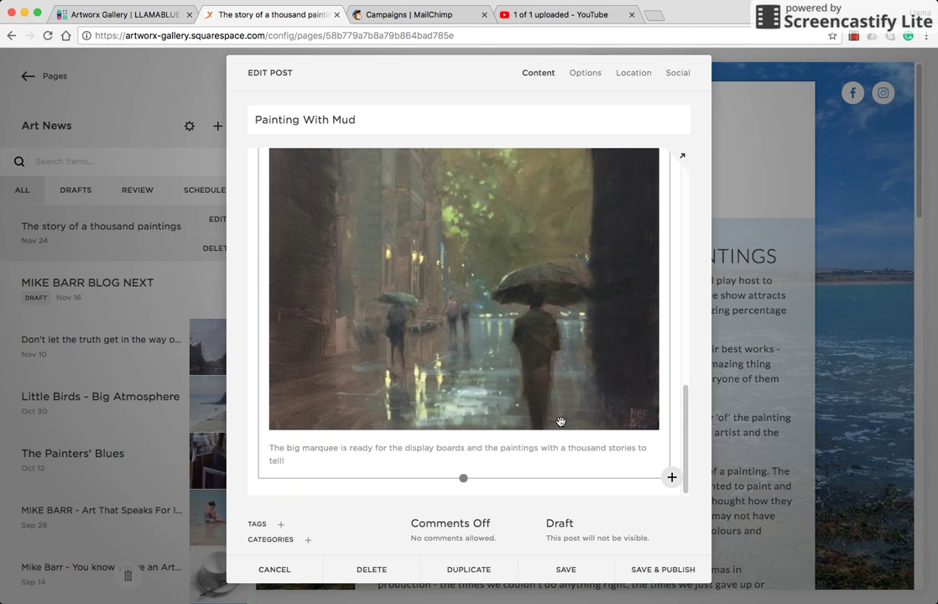
triple_click(290, 461)
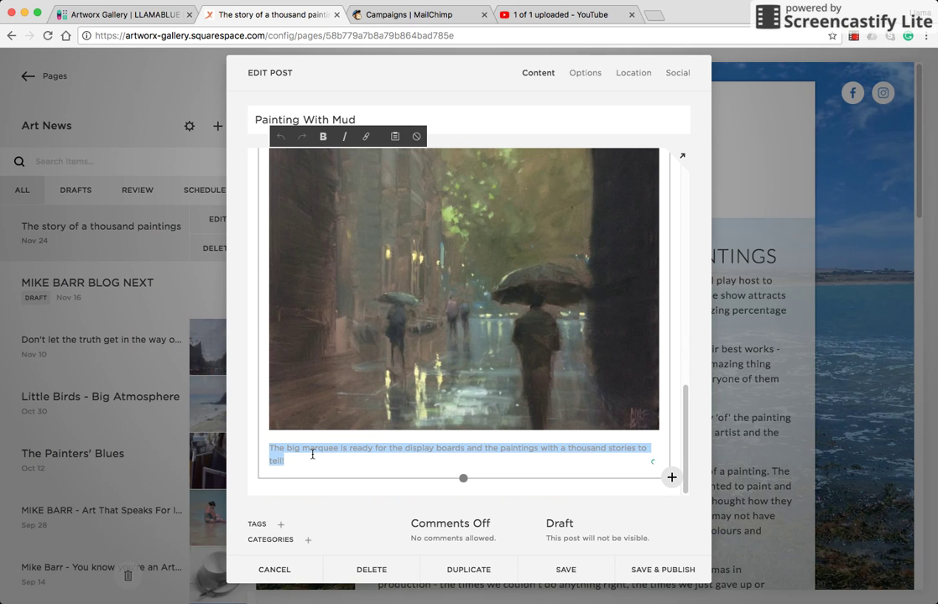
key(BackSpace)
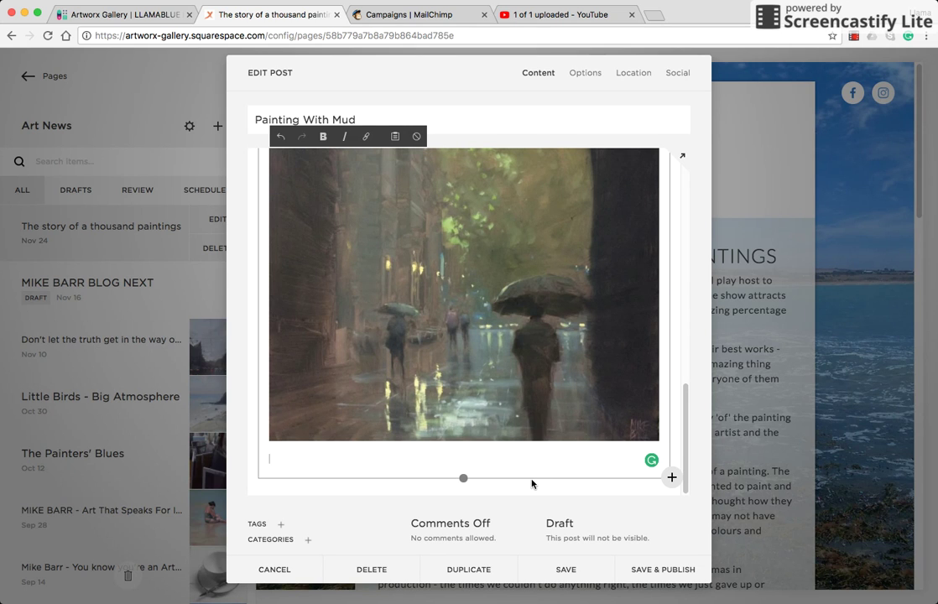
Step: Change the last part of the post's URL to painting-with-mud in the post options
scroll(537, 432, up, 3)
scroll(541, 445, up, 10)
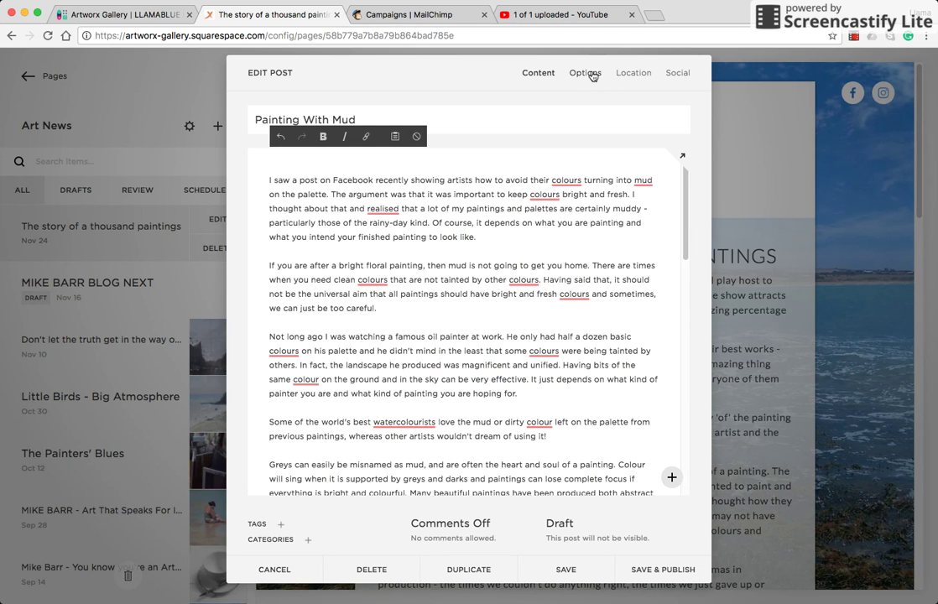
drag(378, 115, 252, 116)
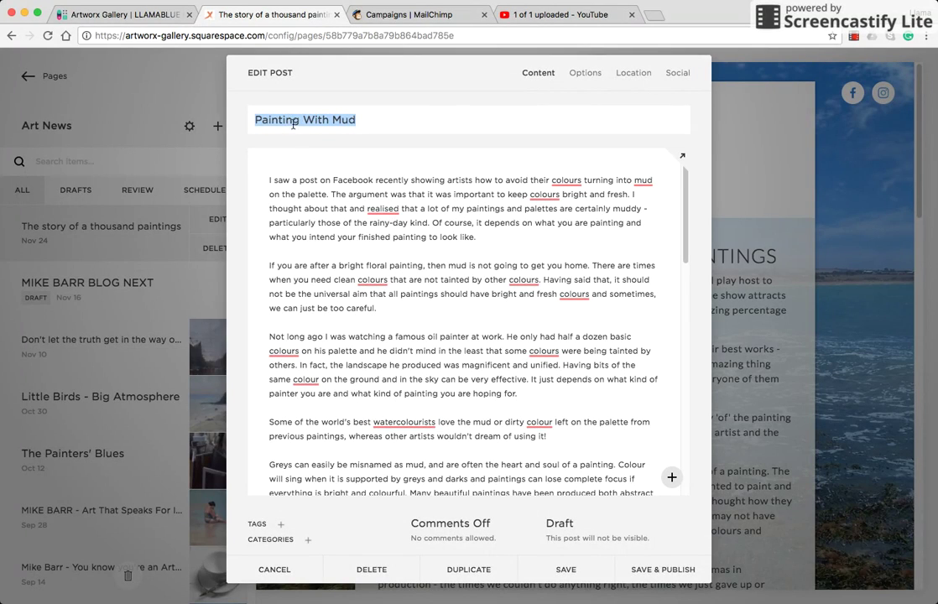
click(585, 73)
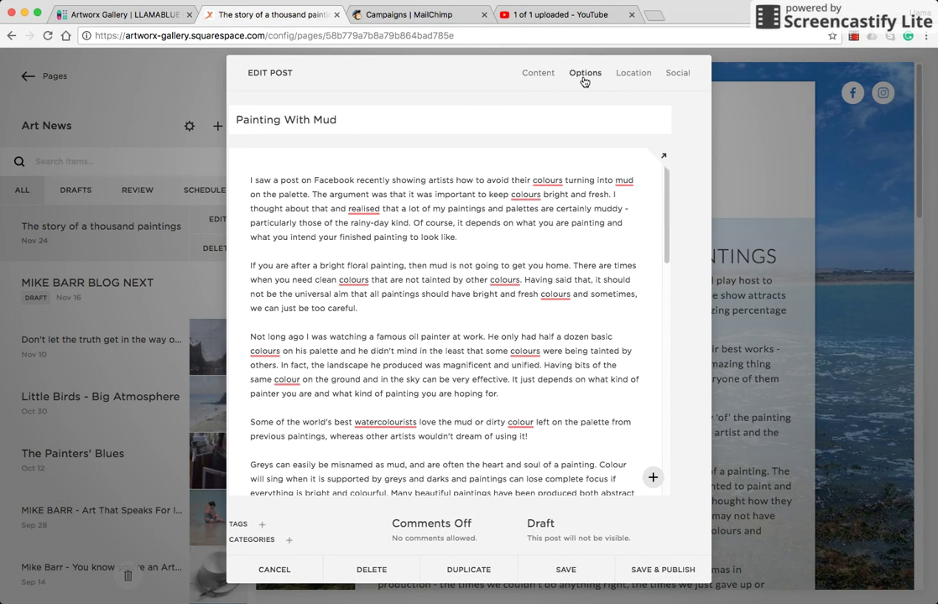
drag(651, 141, 475, 142)
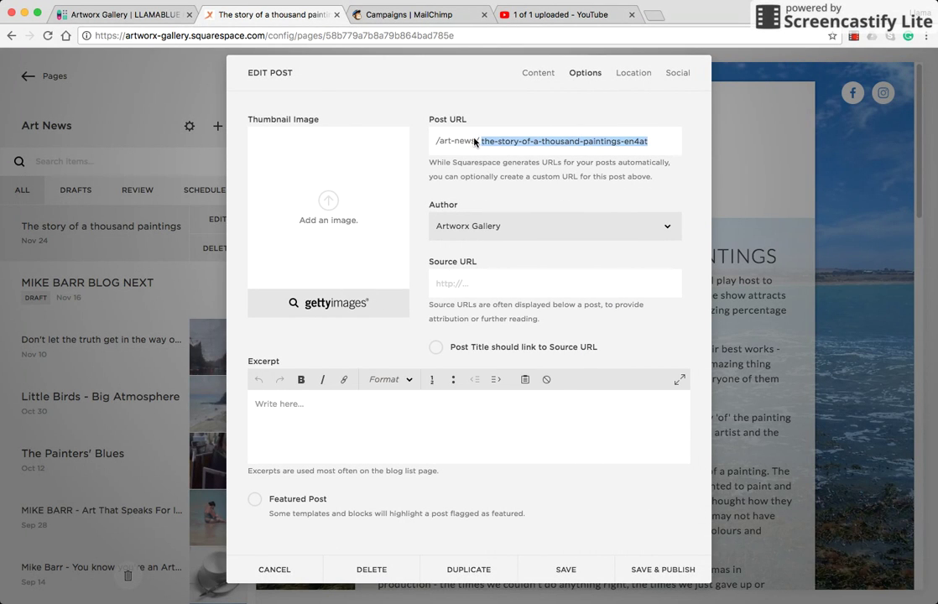
text(painting-with-mud)
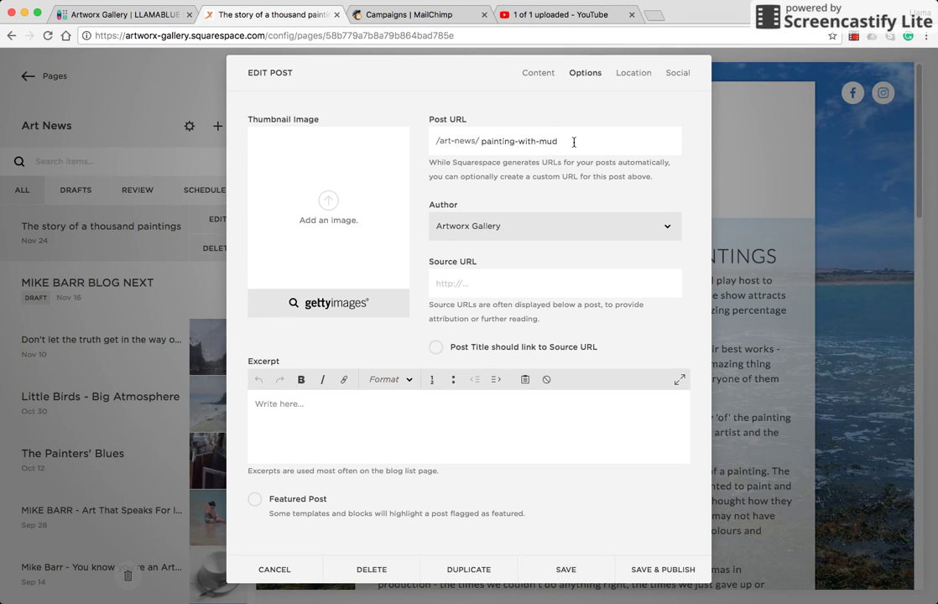
drag(477, 148, 471, 133)
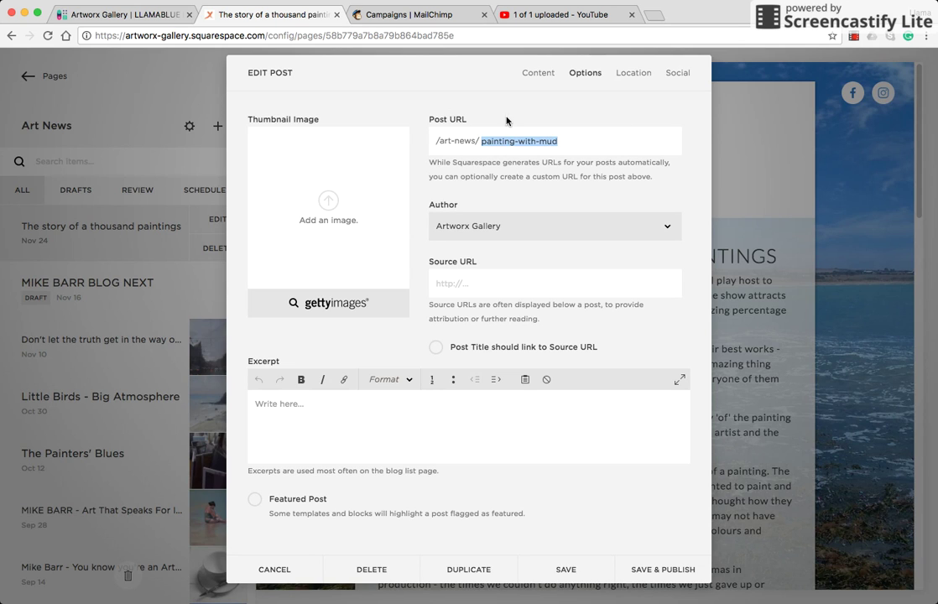
click(567, 145)
click(538, 73)
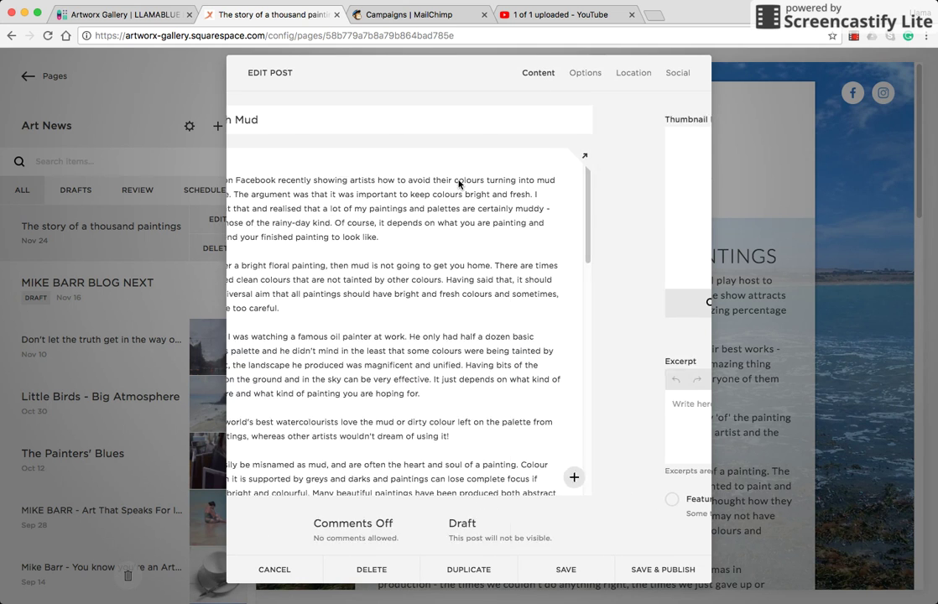
click(586, 73)
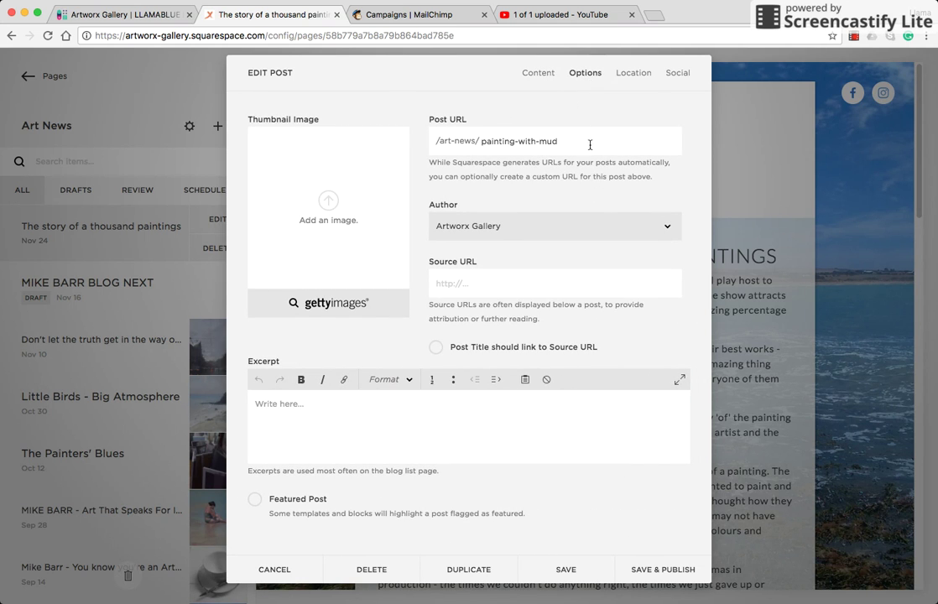
Step: Turn on sharing of the post to the connected Facebook account in the post's social settings
click(677, 74)
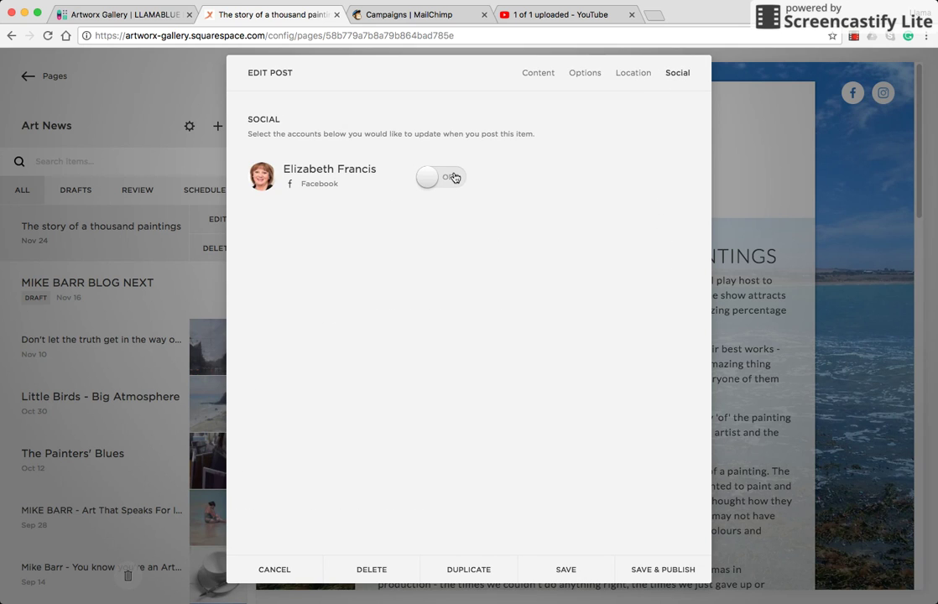
click(454, 177)
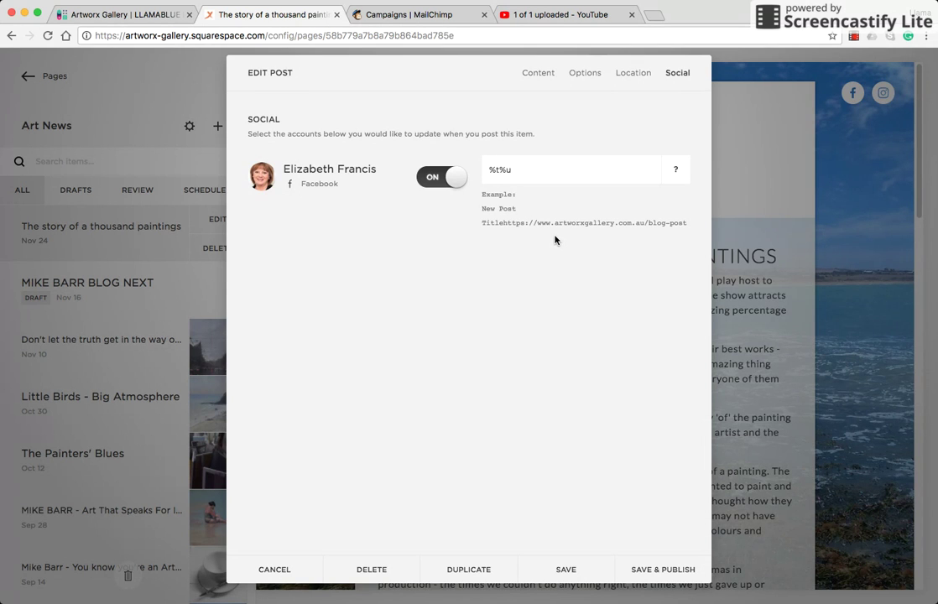
Step: Check the post's text, image and publishing status options, and save and publish the post
click(539, 73)
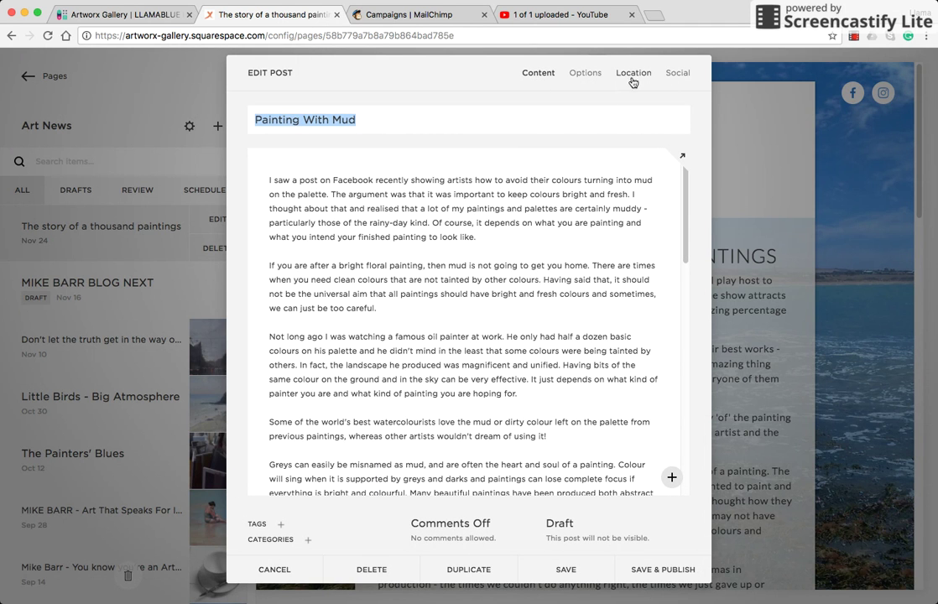
scroll(539, 375, down, 15)
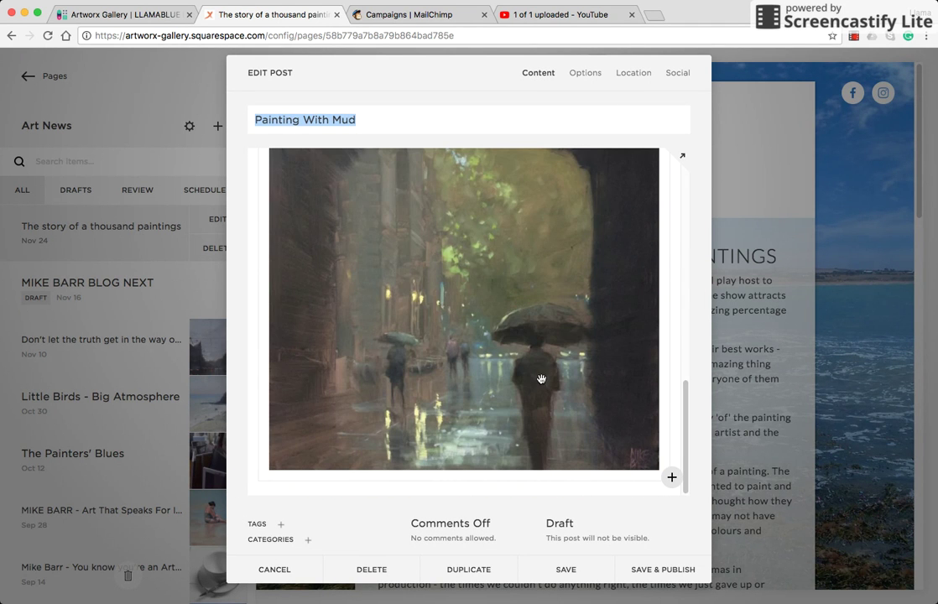
scroll(538, 379, up, 15)
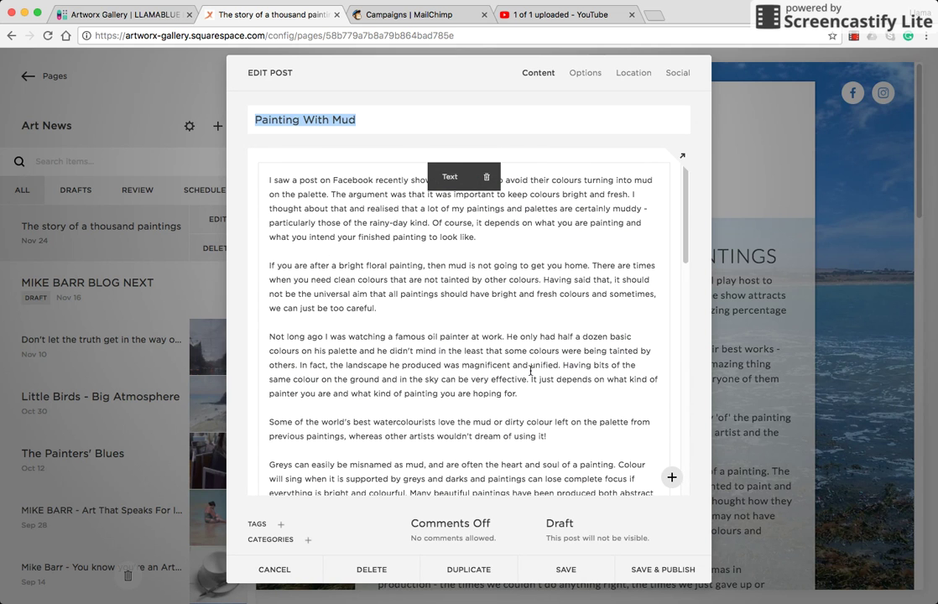
scroll(530, 370, down, 10)
scroll(524, 369, down, 8)
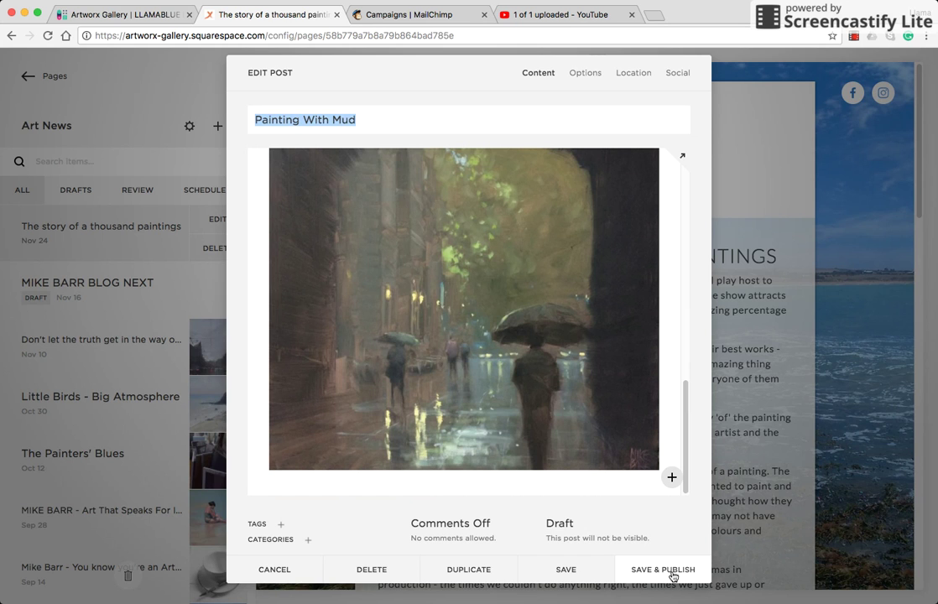
click(564, 525)
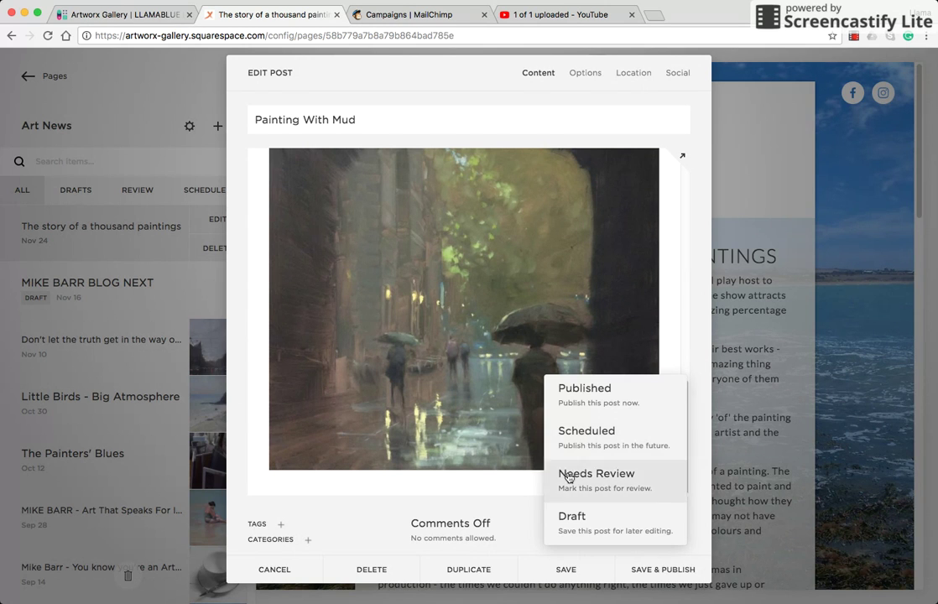
click(516, 519)
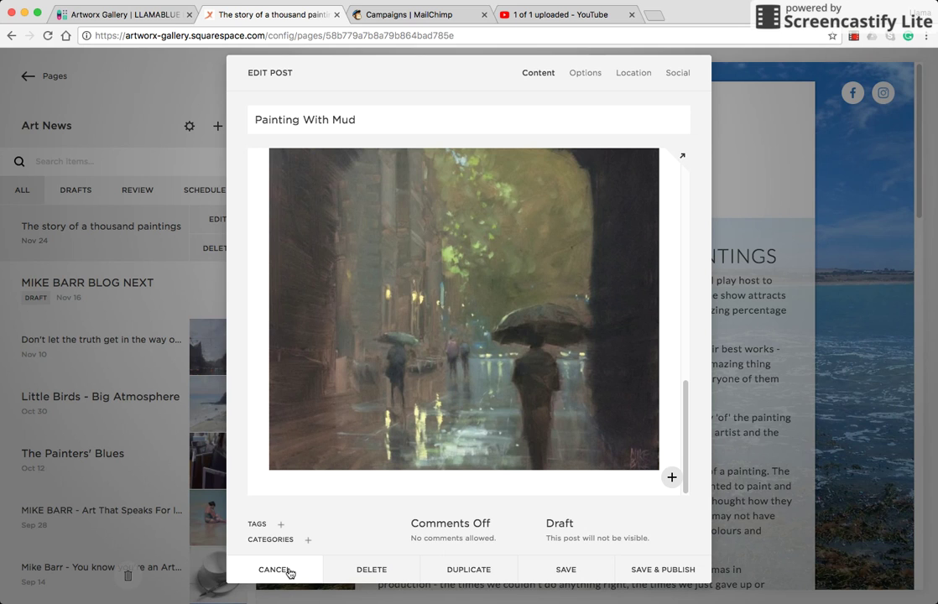
click(656, 571)
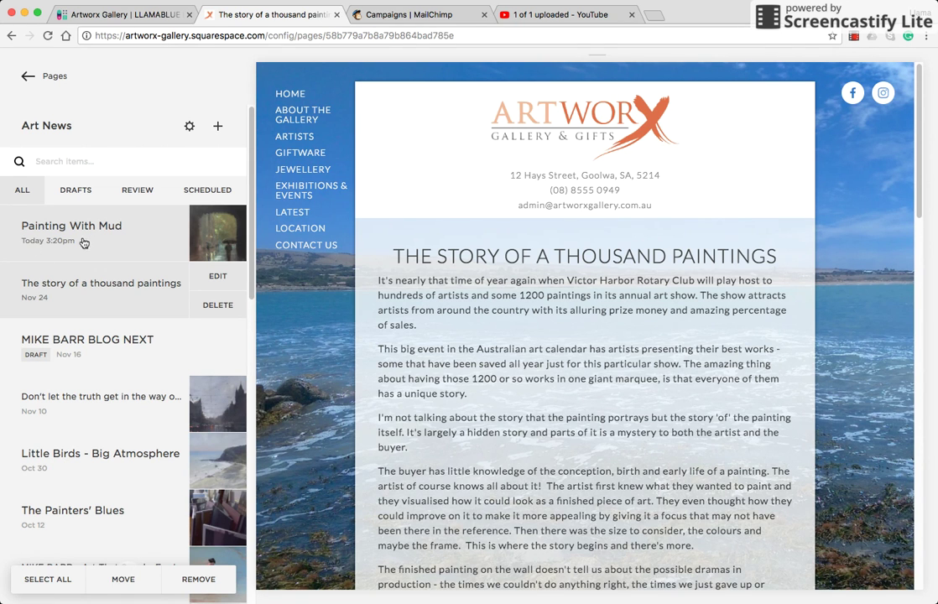
Step: Open the published "Painting With Mud" post in the site preview and check its text and image
click(87, 233)
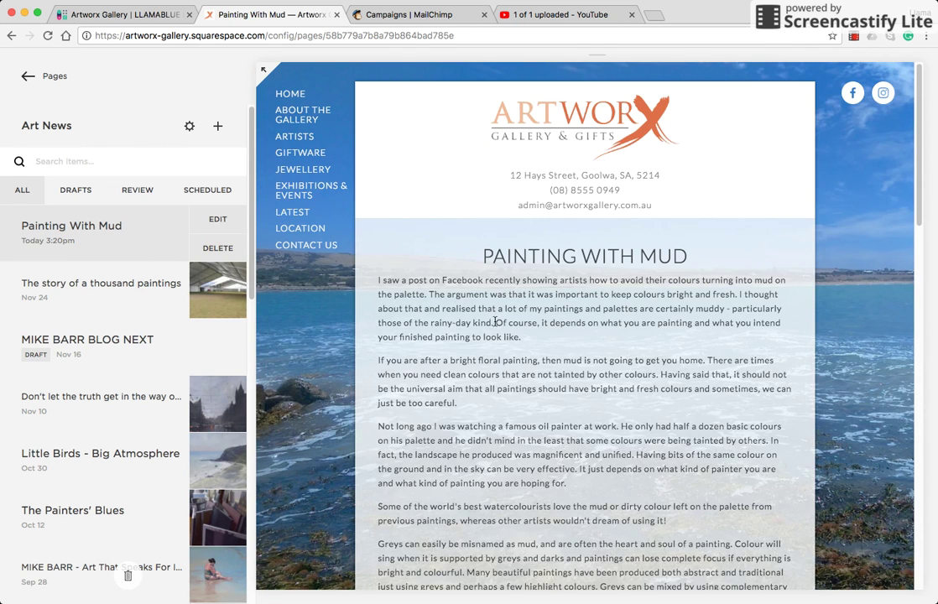
scroll(504, 378, down, 5)
scroll(549, 416, down, 10)
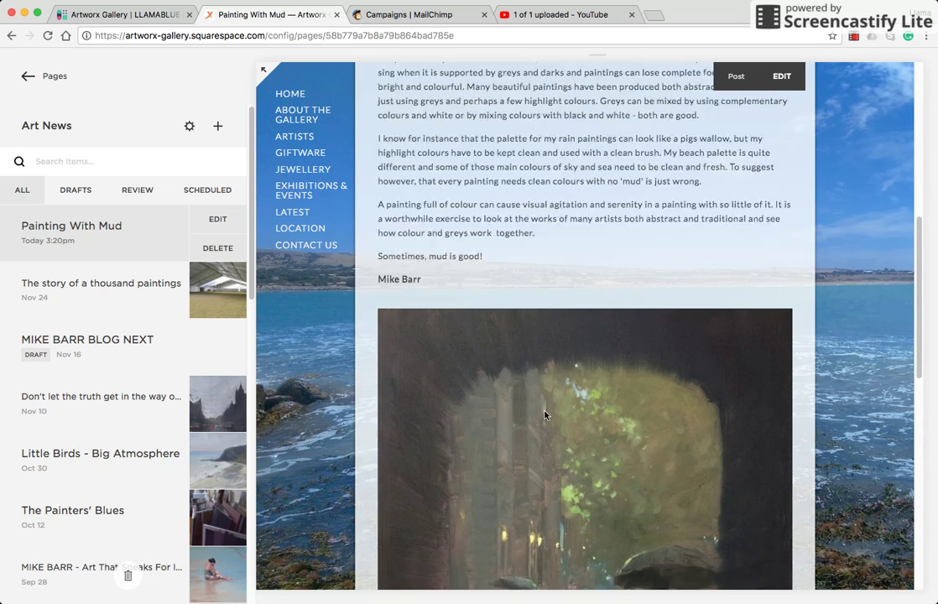
scroll(544, 414, up, 15)
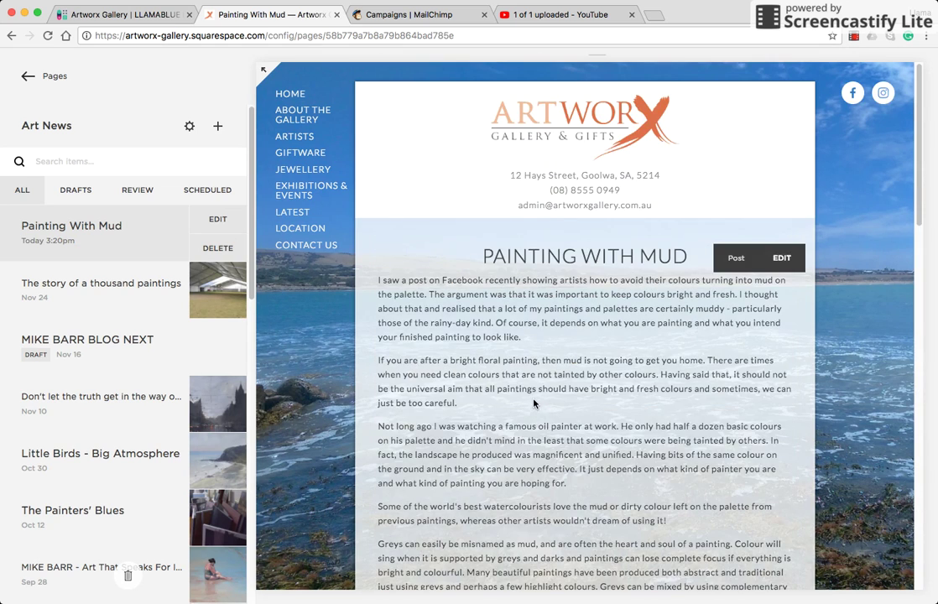
Step: Look over the Home page, and find the Latest Art News section on the Latest page
click(25, 76)
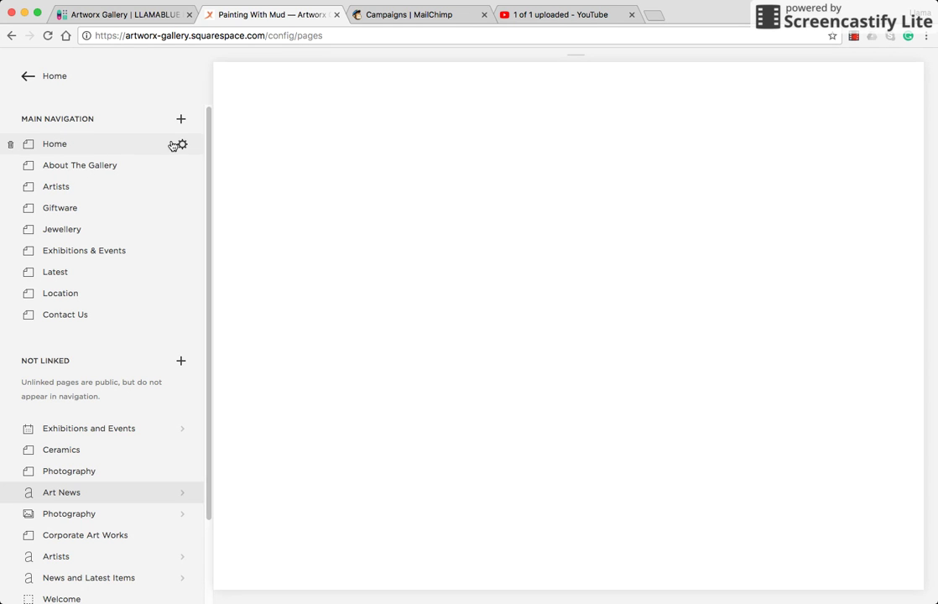
scroll(396, 298, down, 10)
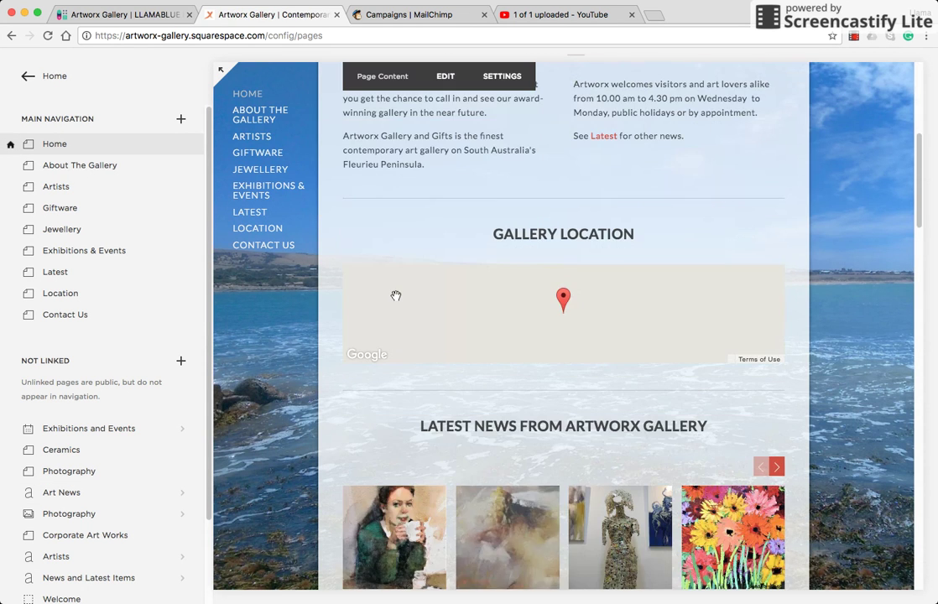
scroll(398, 298, down, 6)
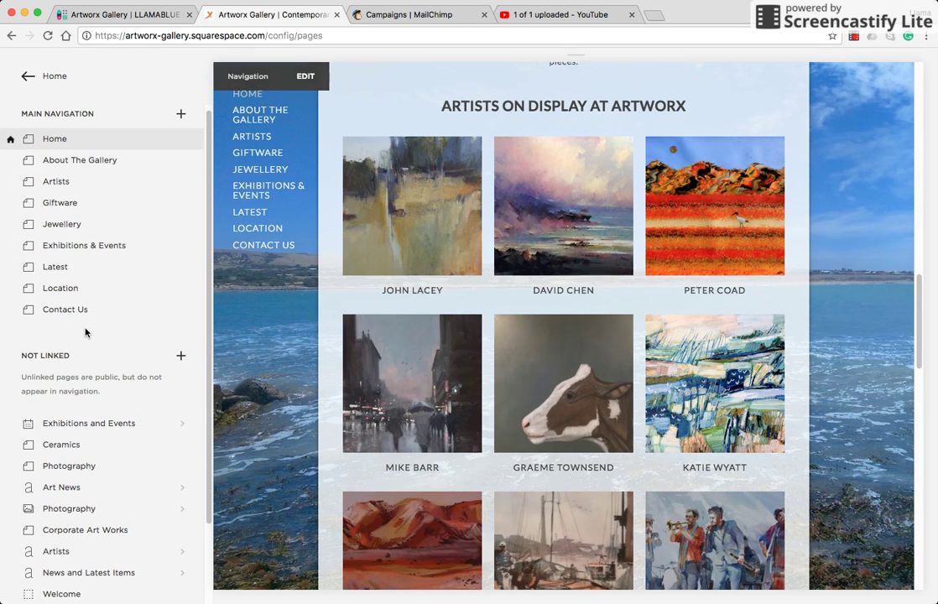
click(66, 272)
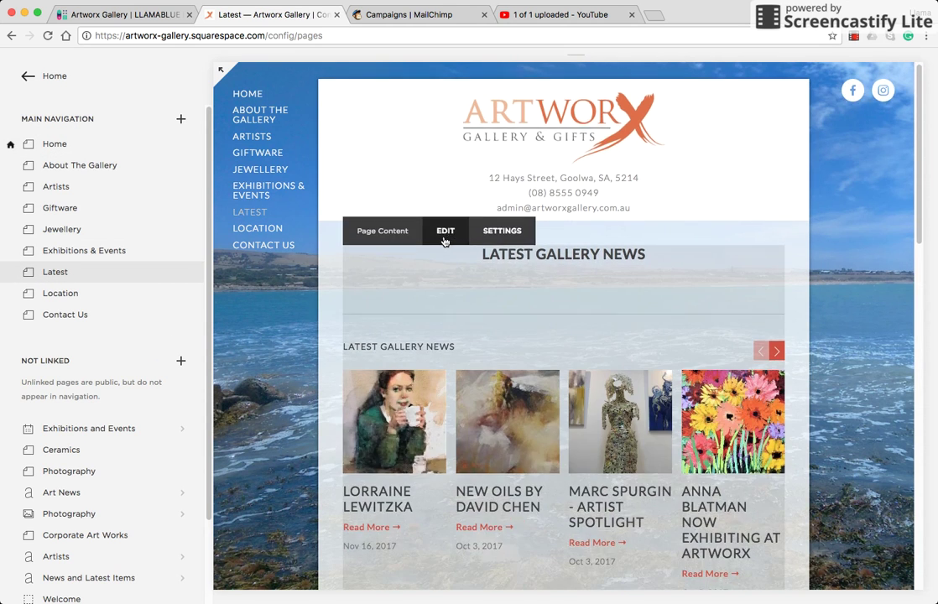
scroll(444, 240, down, 5)
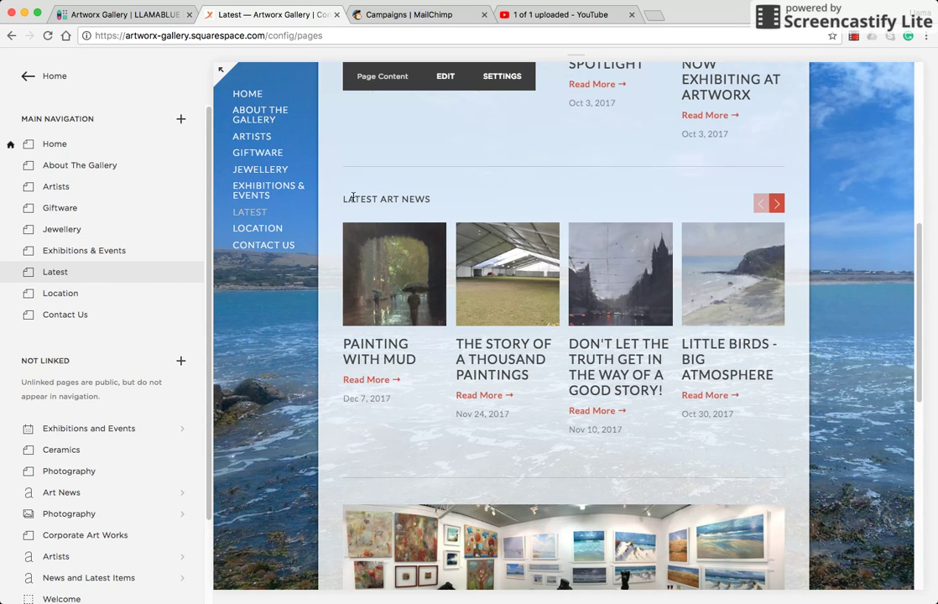
drag(343, 199, 445, 202)
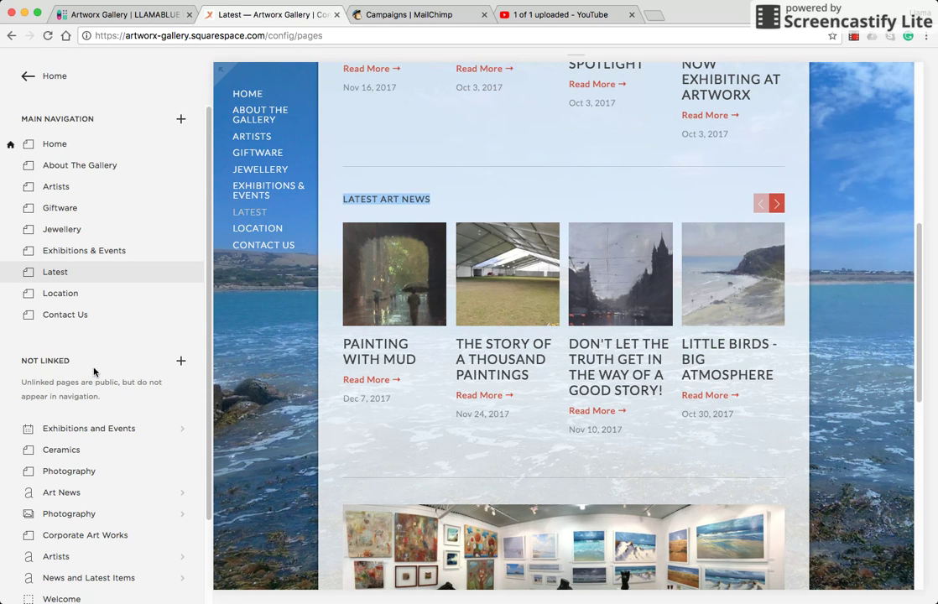
Step: Open the Art News blog's post list, and return to the Latest page to compare it with the Latest Art News section
scroll(94, 372, down, 2)
click(92, 398)
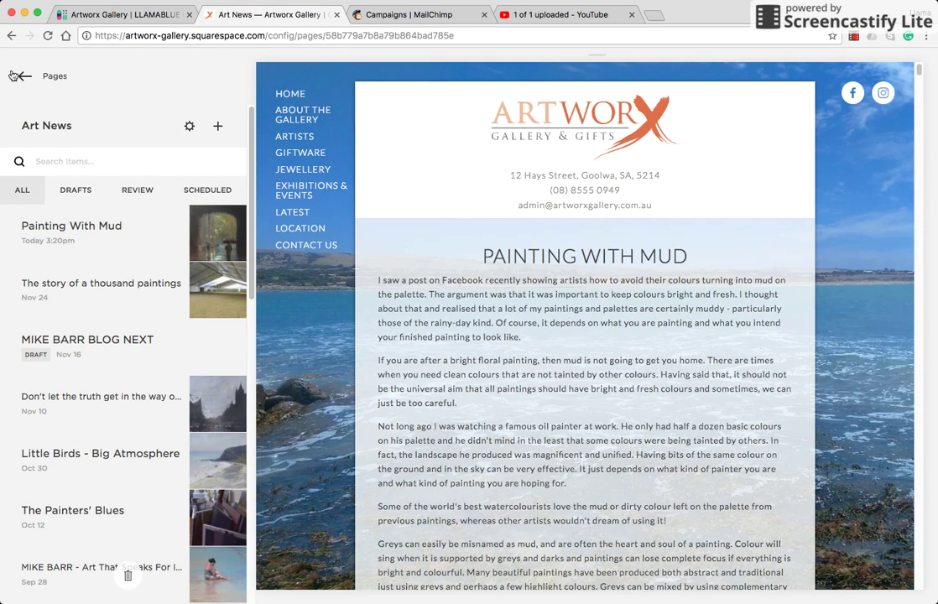
click(14, 76)
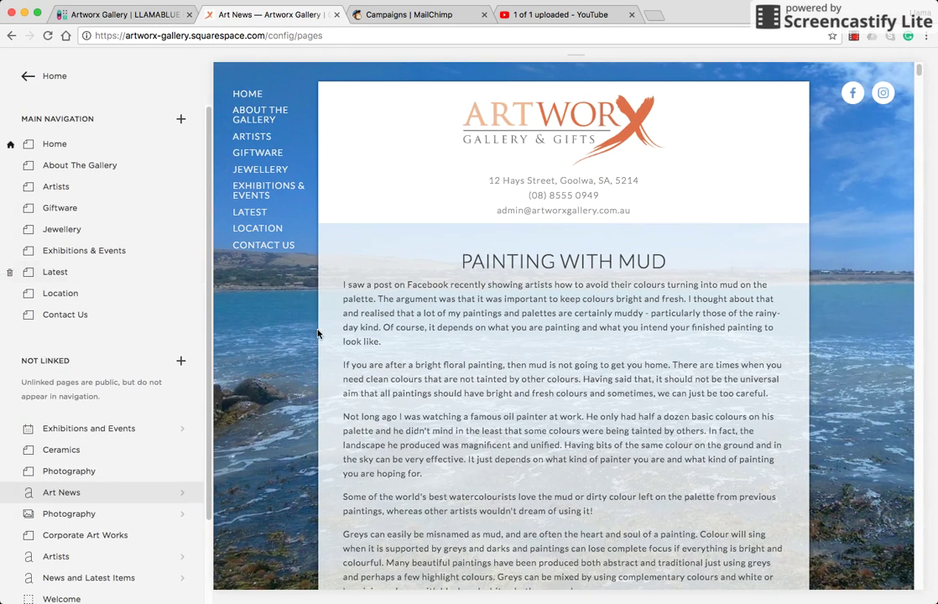
scroll(433, 407, down, 5)
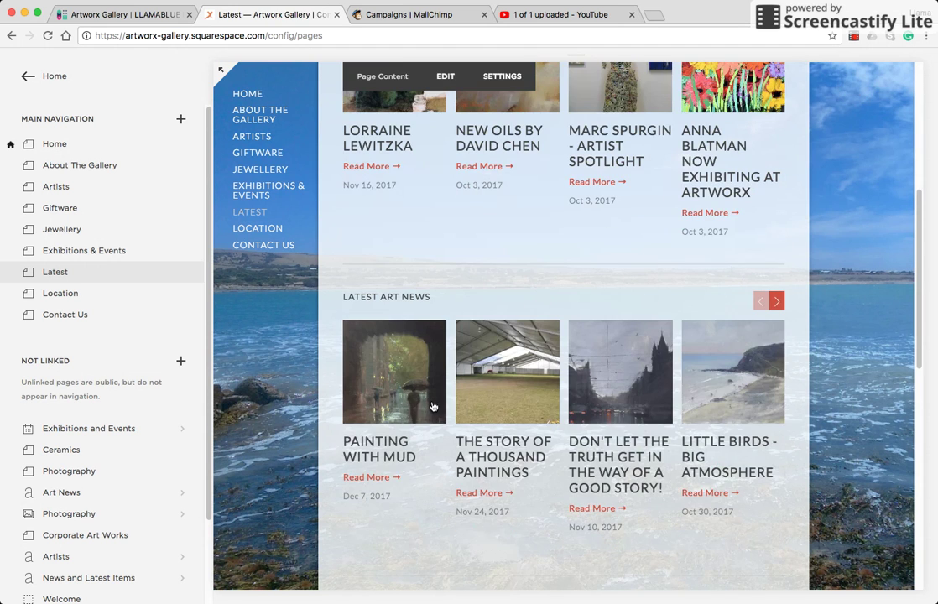
Step: Browse the Latest Art News carousel forward and back, and open its "Painting With Mud" post to check it
click(778, 301)
click(773, 305)
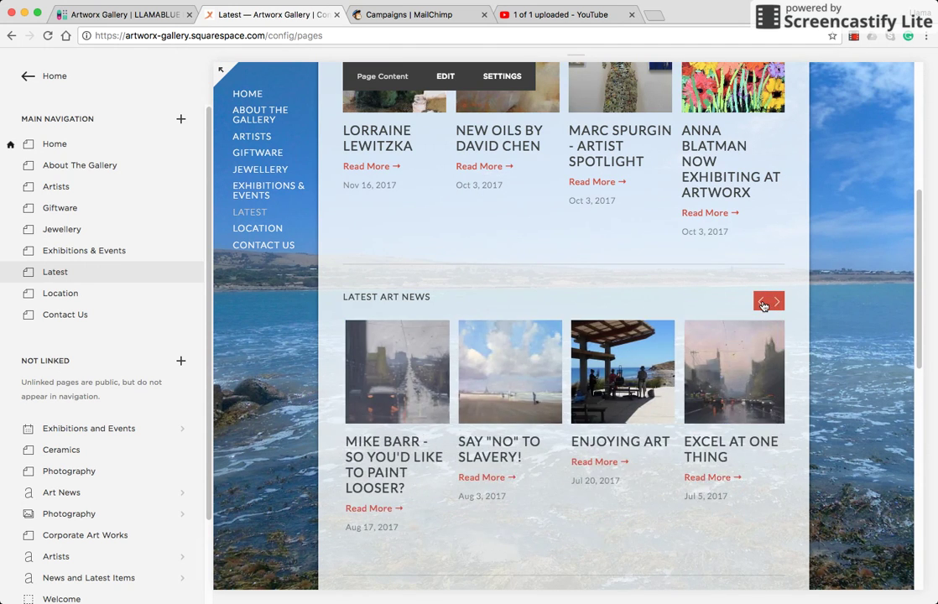
click(763, 303)
click(763, 302)
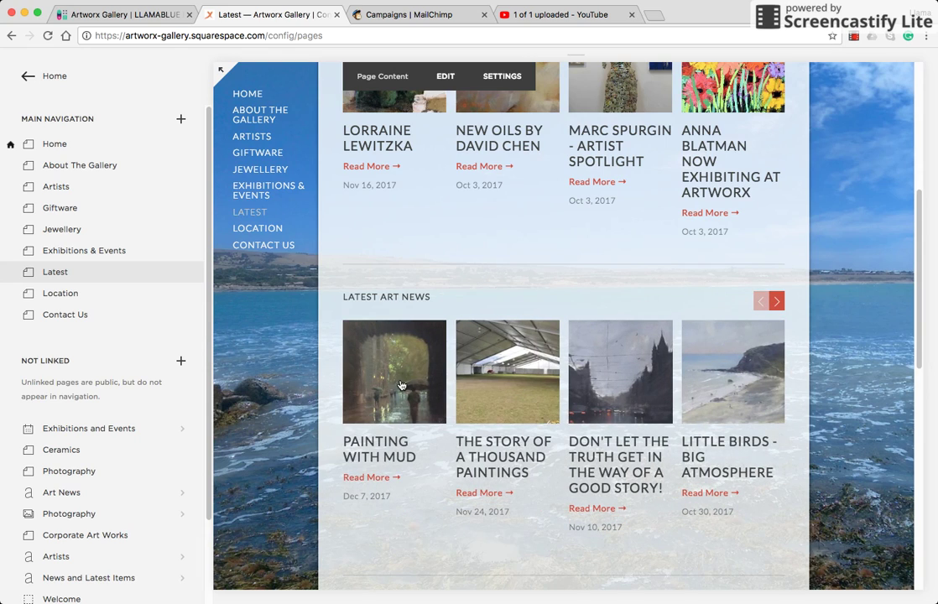
click(386, 379)
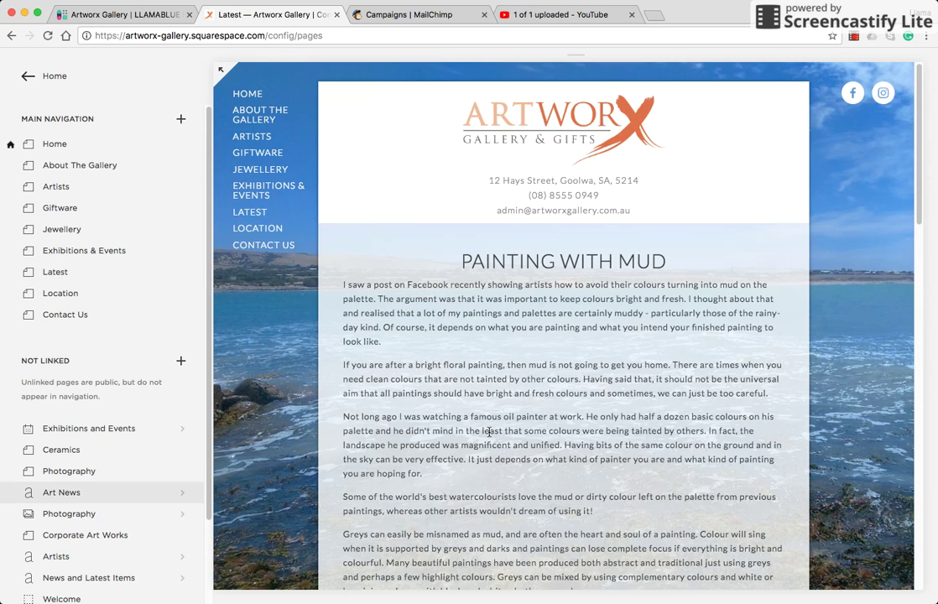
scroll(562, 430, down, 5)
scroll(604, 425, up, 5)
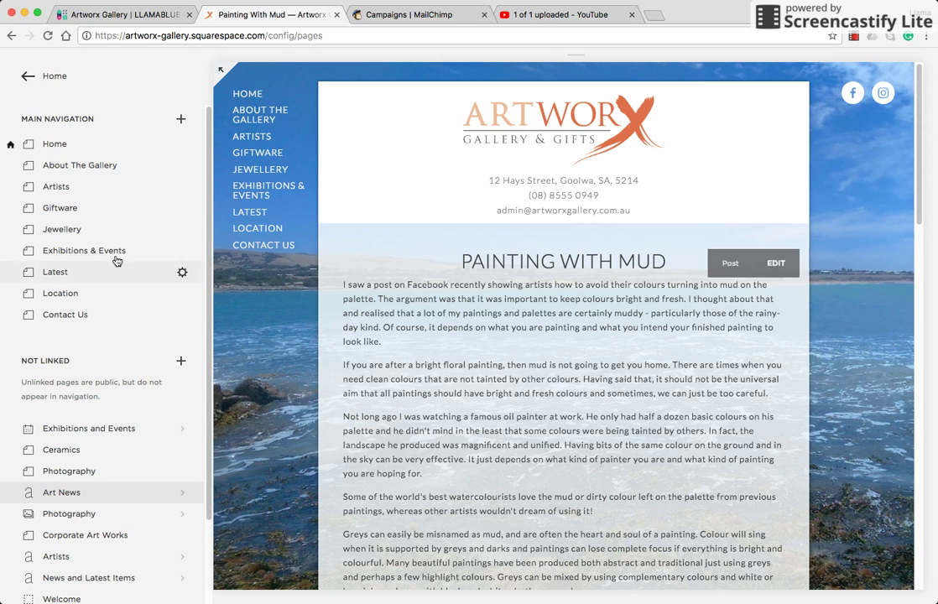
Step: Open the News and Latest Items blog and preview its published post dated Nov 16
scroll(102, 364, down, 2)
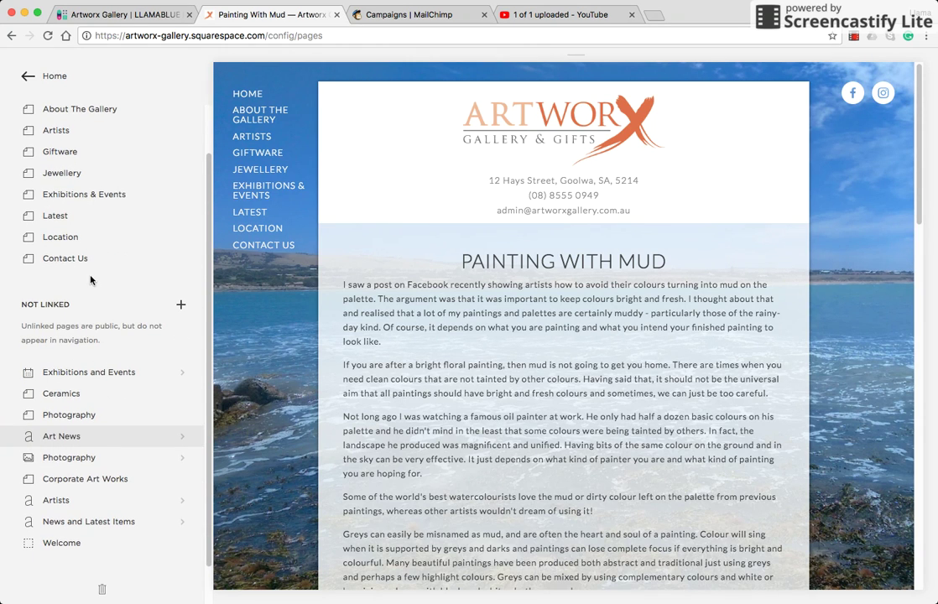
click(105, 523)
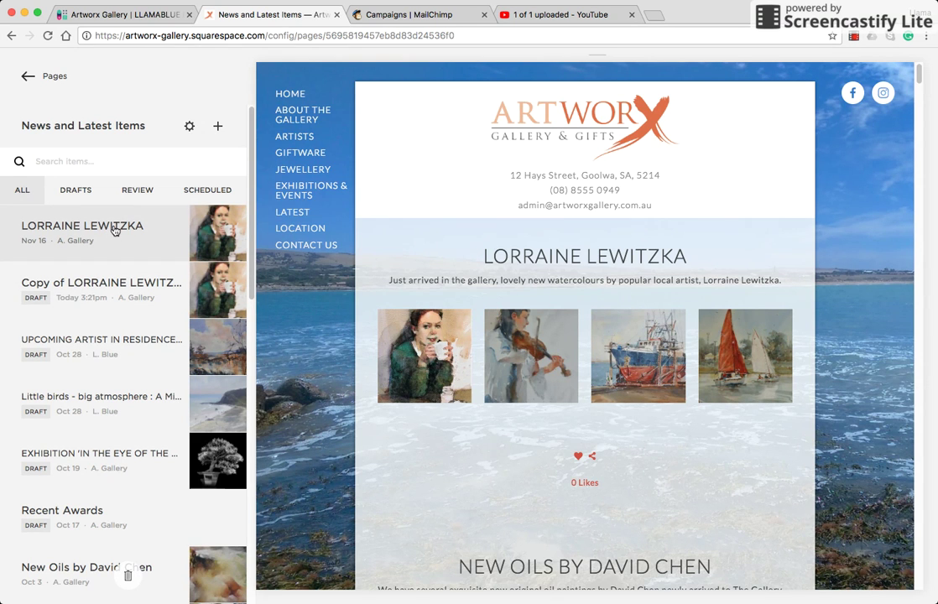
click(115, 231)
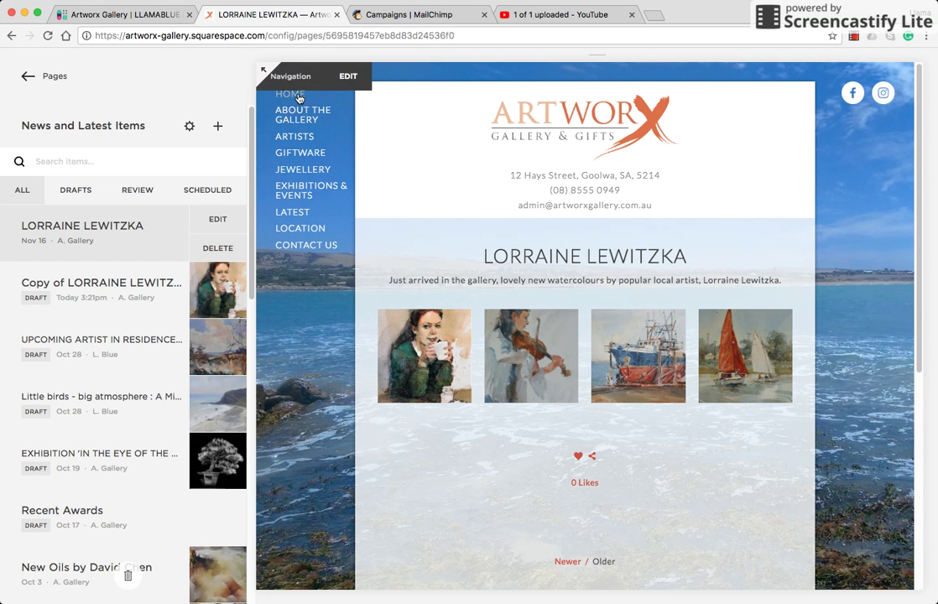
Step: Check the Latest Gallery News section on the Latest page in the site preview
click(300, 214)
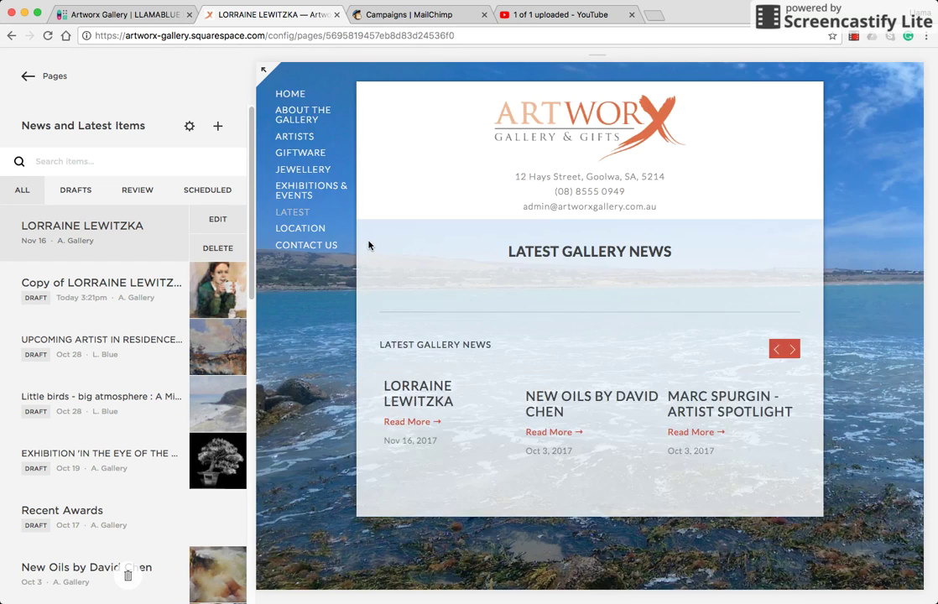
scroll(346, 353, down, 3)
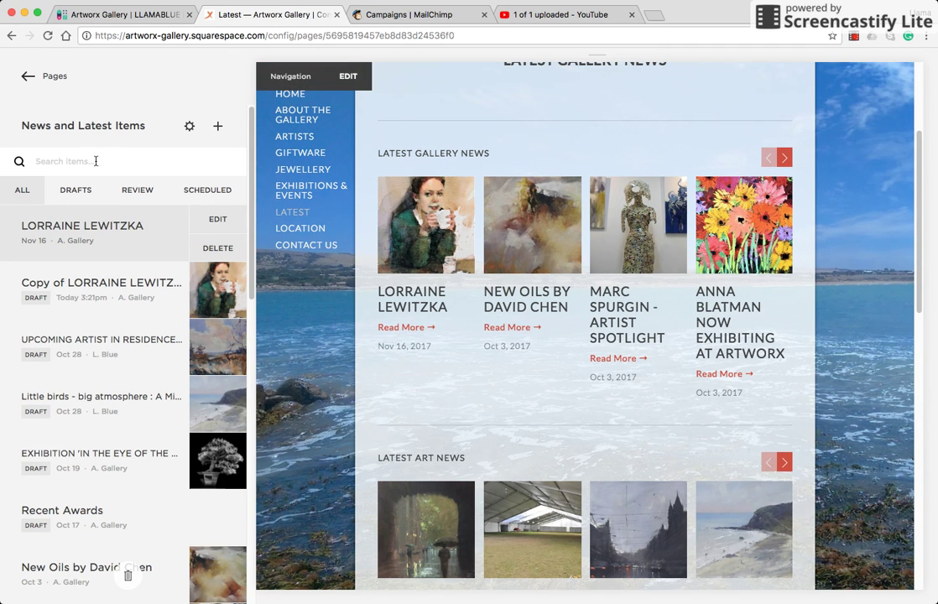
scroll(378, 126, up, 3)
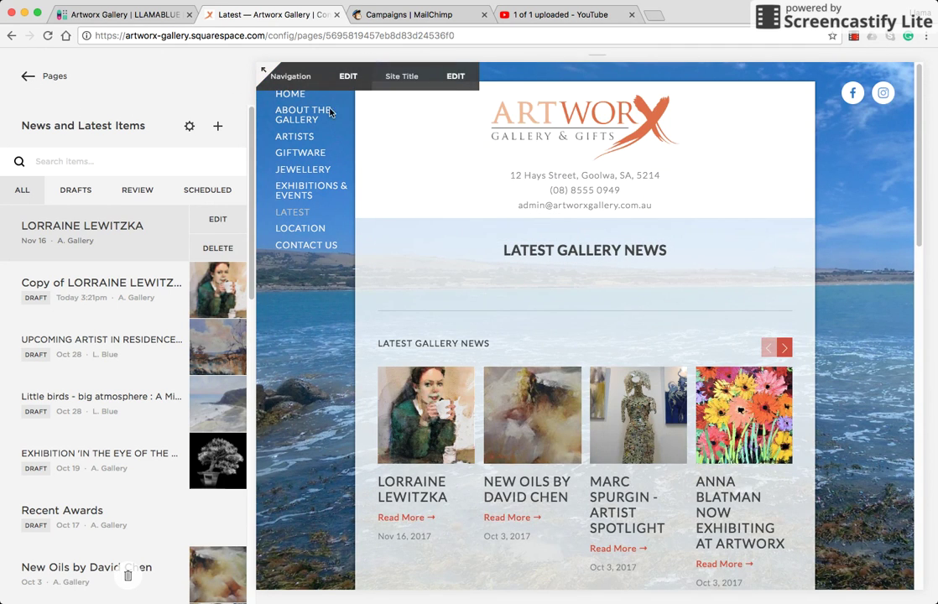
Step: Check the "Latest News From Artworx Gallery" section on the Home page in the site preview
click(297, 98)
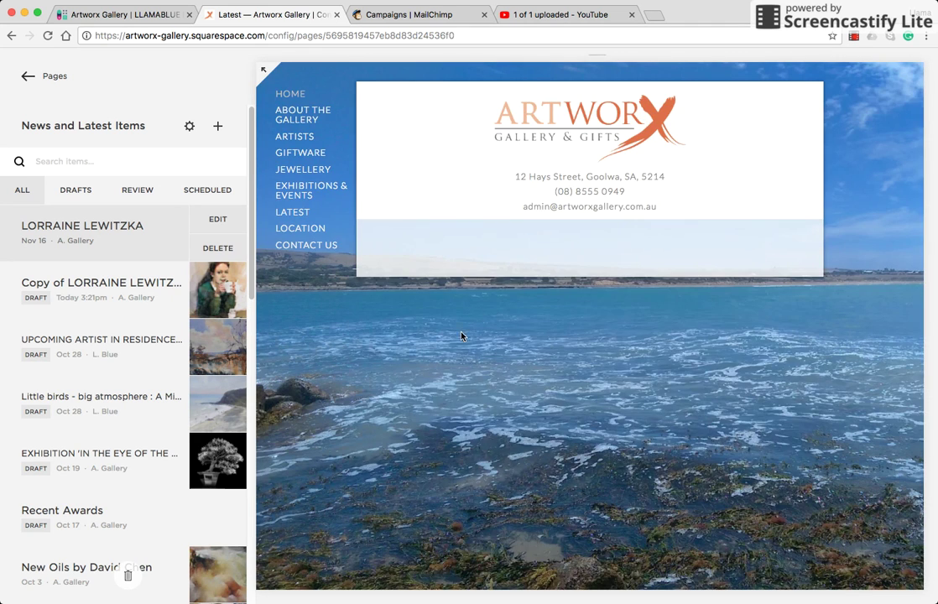
scroll(413, 298, down, 3)
scroll(463, 345, down, 4)
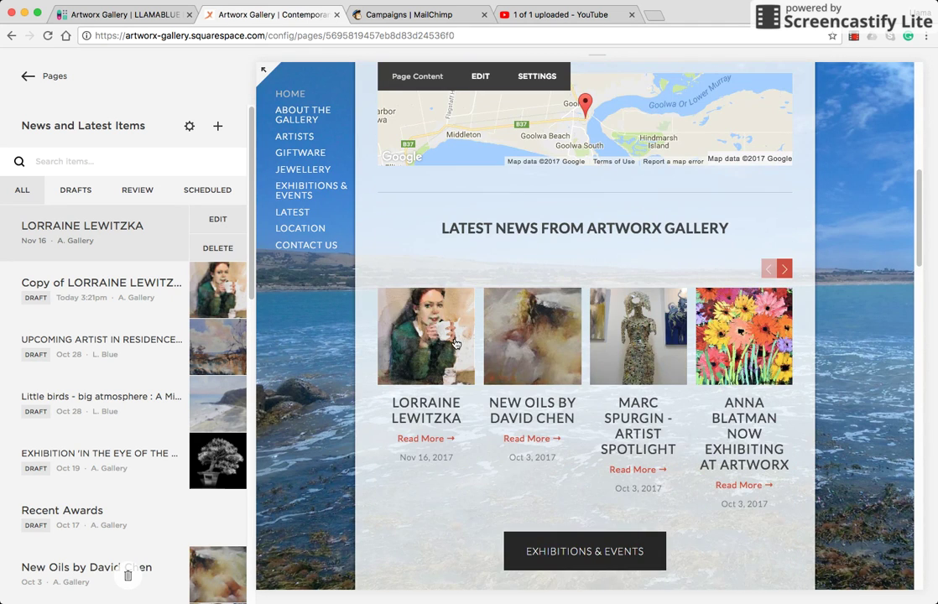
drag(728, 228, 404, 228)
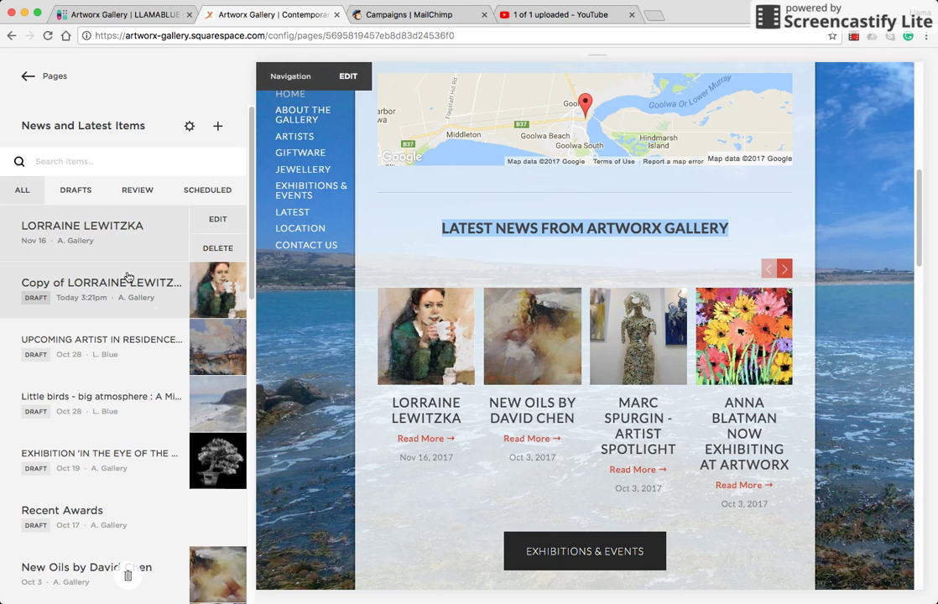
Step: Open the Nov 16 gallery news post's image gallery for editing and select the image of the docked boat
click(235, 229)
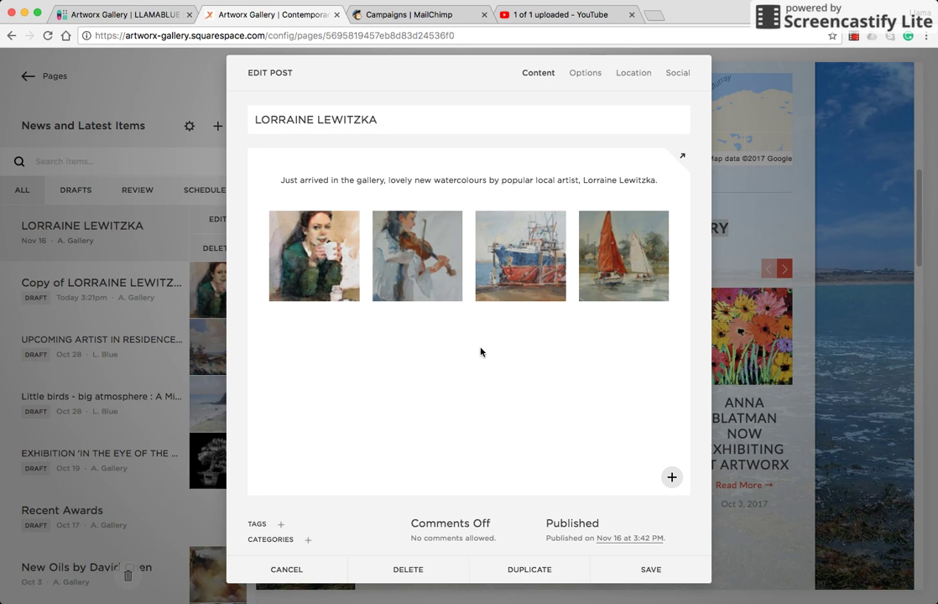
mouse_move(440, 242)
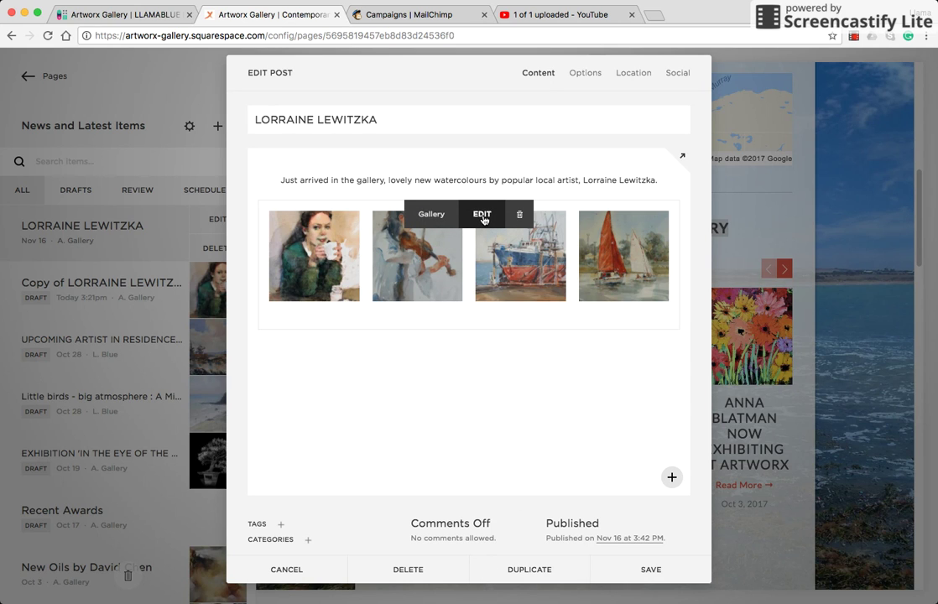
click(483, 217)
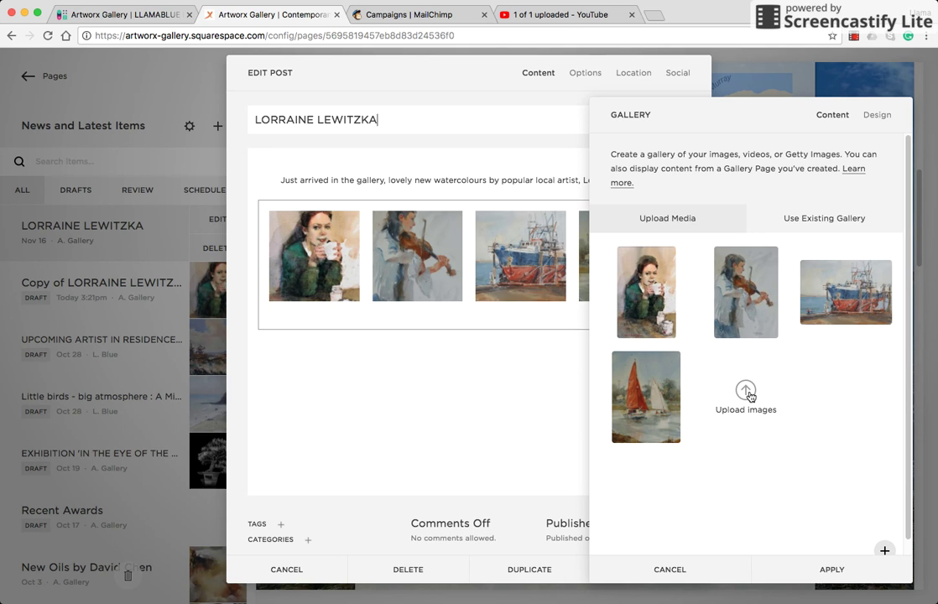
click(846, 292)
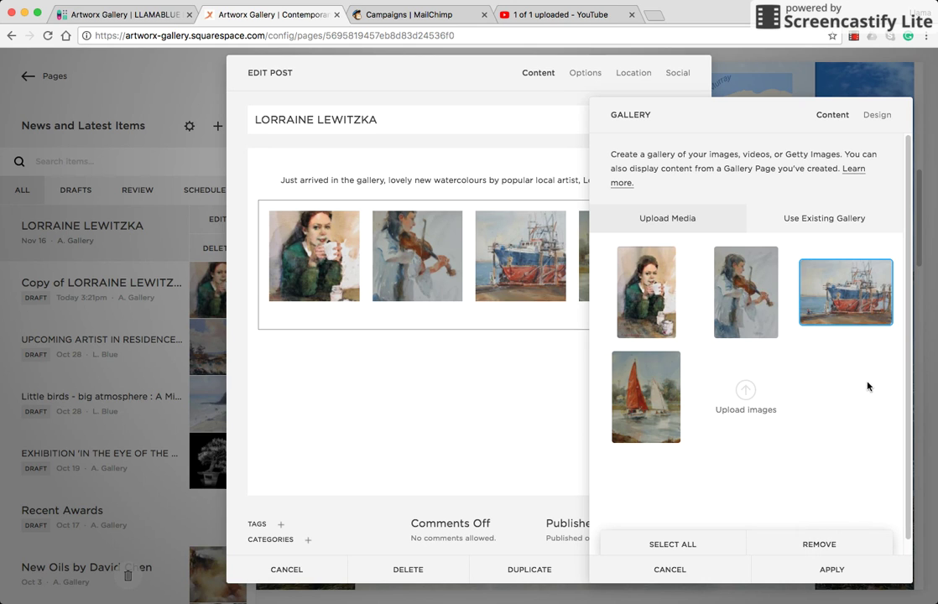
mouse_move(875, 312)
mouse_down()
mouse_move(653, 315)
mouse_move(897, 313)
mouse_move(872, 318)
mouse_up()
Step: Examine the boat image's title, description and clickthrough URL settings, and close the post without saving it
mouse_move(807, 274)
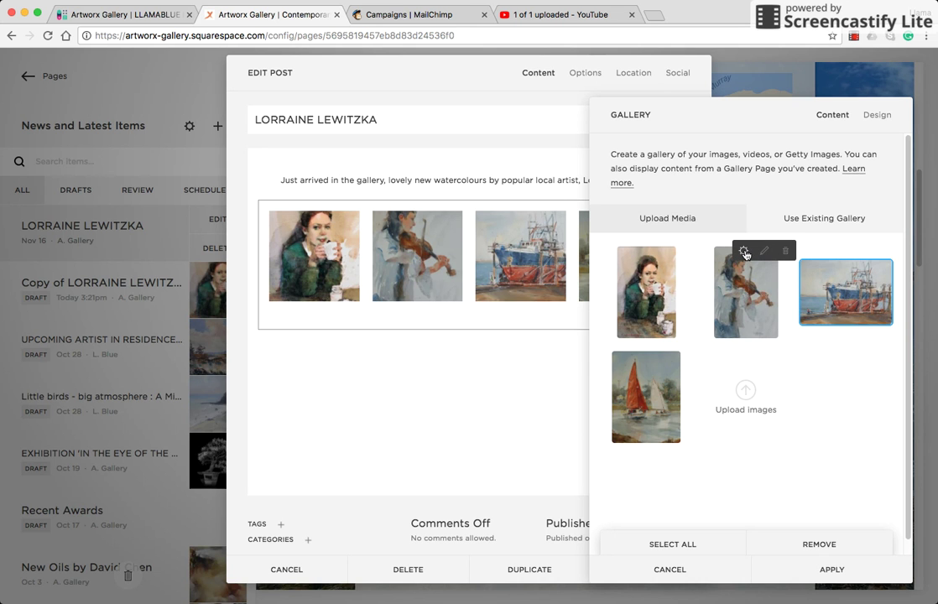
click(745, 254)
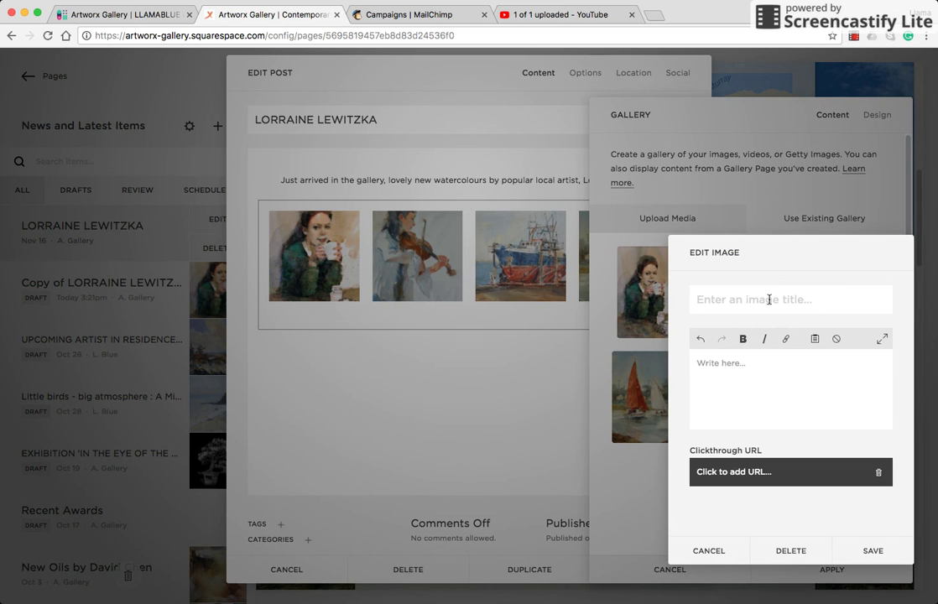
click(712, 553)
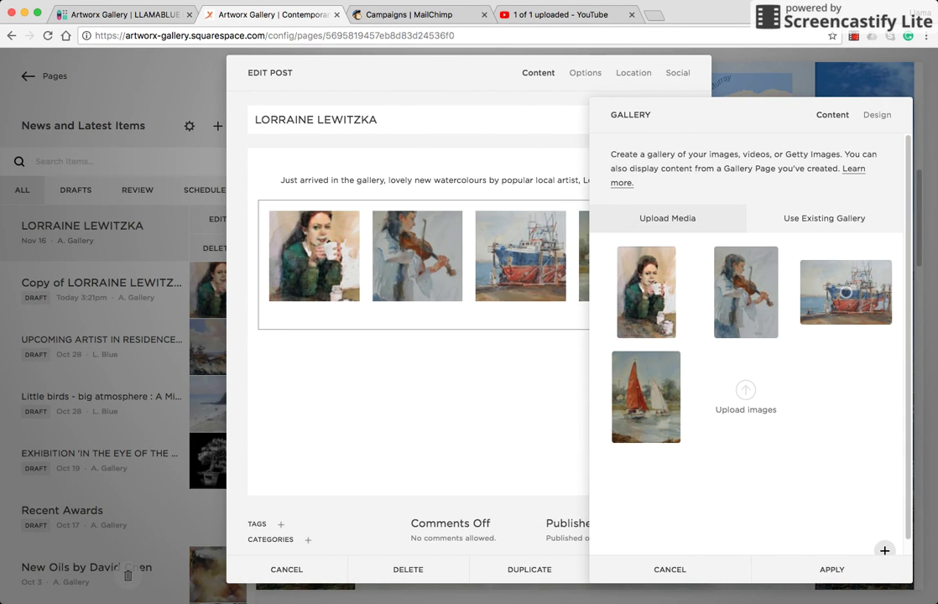
click(832, 571)
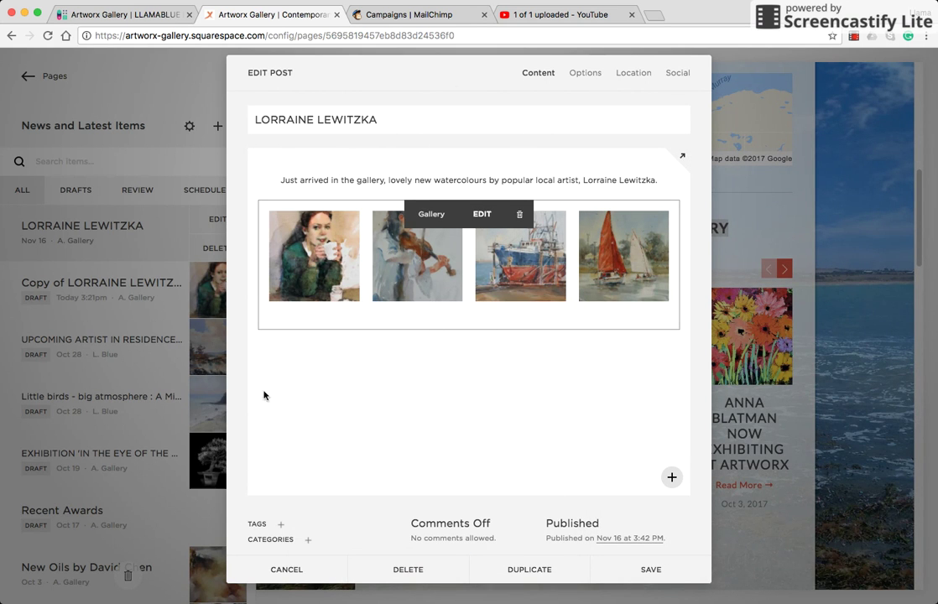
click(286, 569)
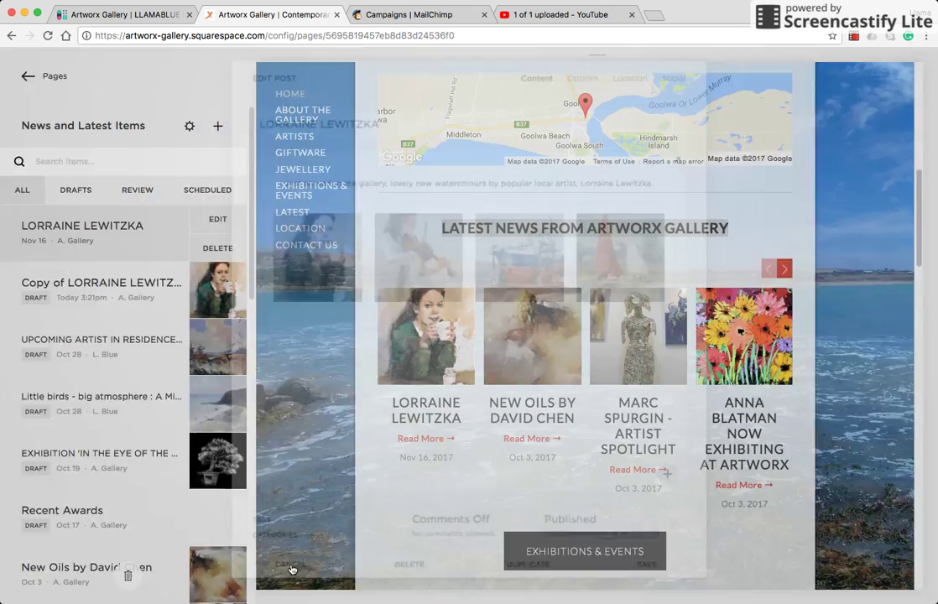
Step: Return to the Art News blog and open the "Painting With Mud" post
click(23, 78)
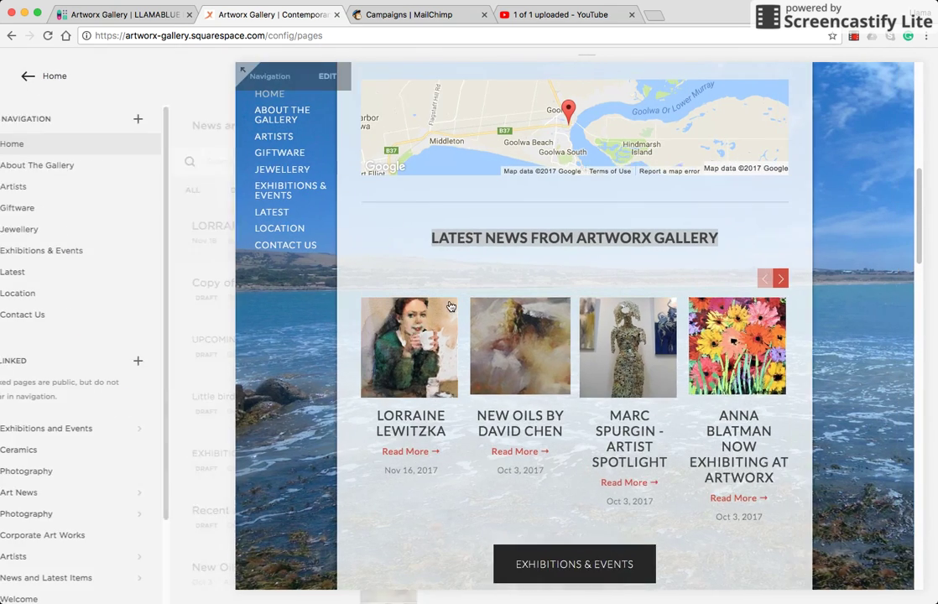
scroll(90, 420, down, 3)
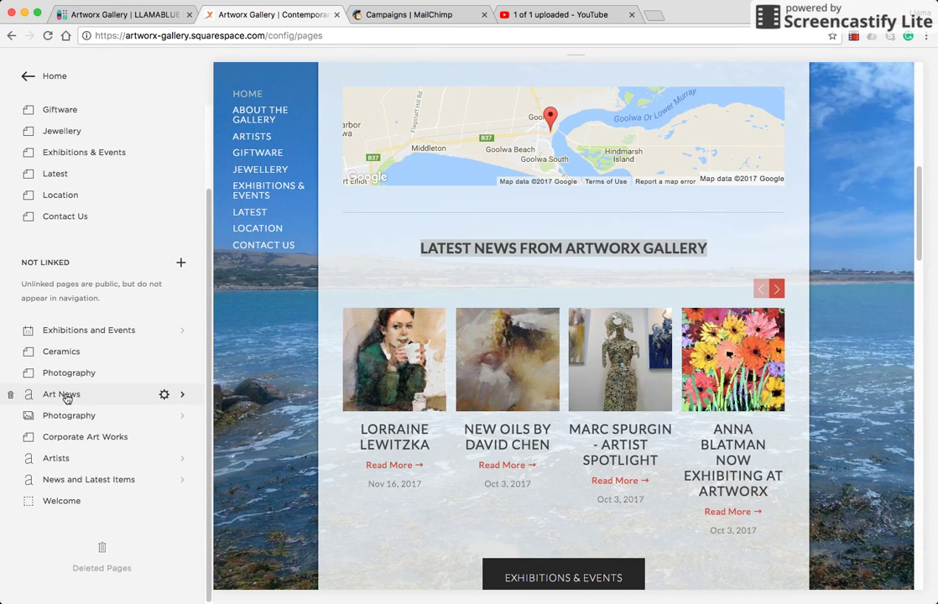
click(67, 394)
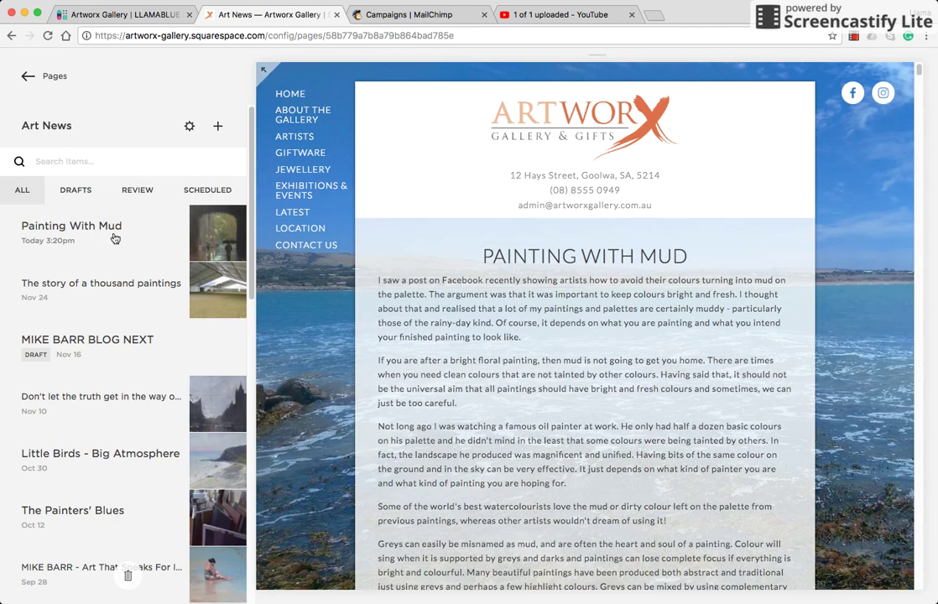
click(116, 239)
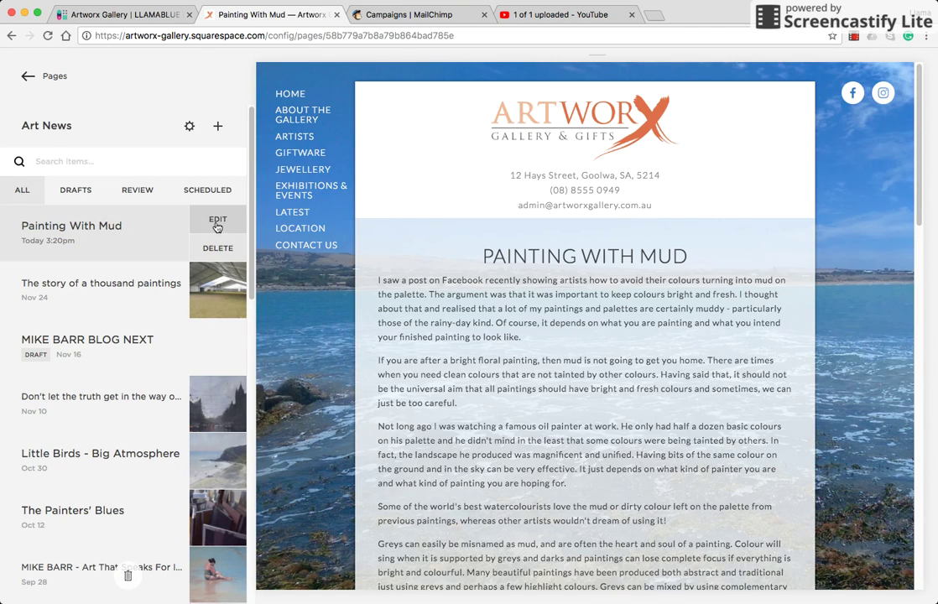
Step: Duplicate the "Painting With Mud" post from its editor and select the copy's title text
click(638, 455)
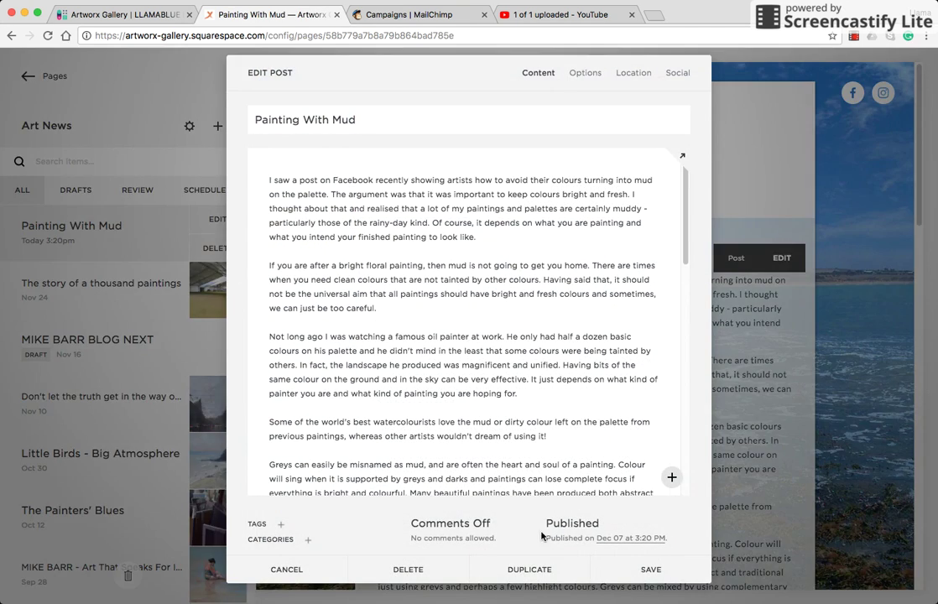
key(Escape)
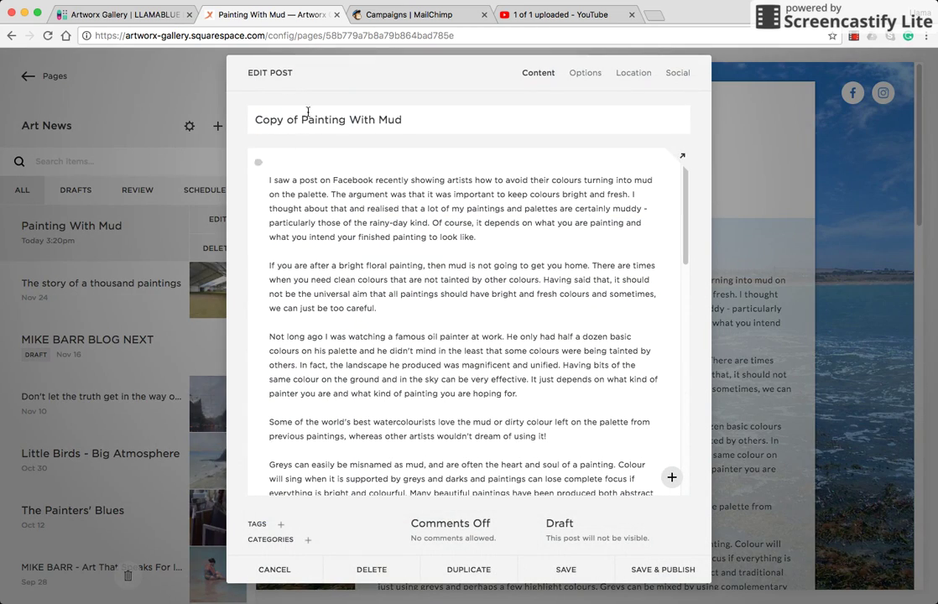
drag(410, 121, 255, 120)
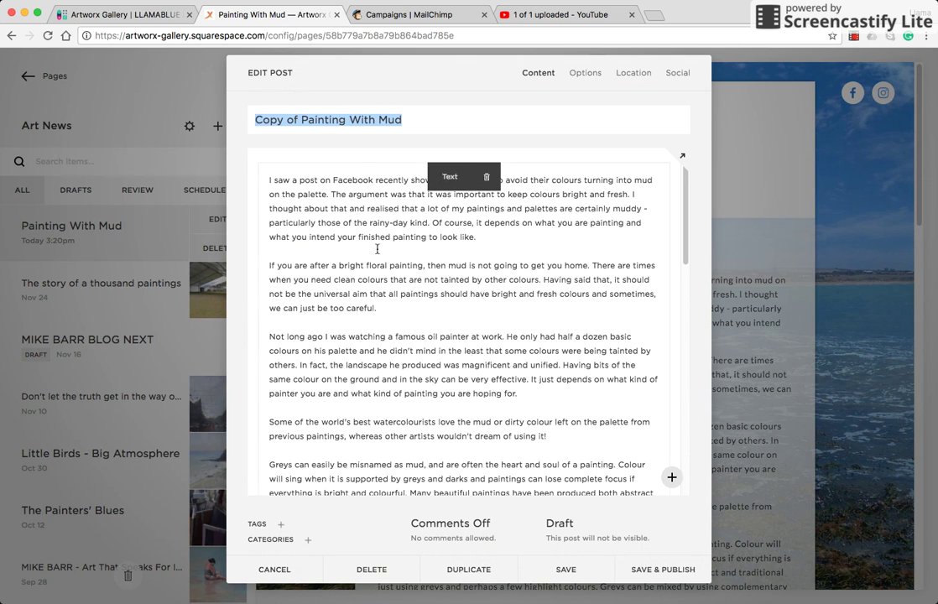
Step: Examine the copied post's body text and the content settings of its painting image, and close the image settings without applying anything
click(348, 236)
scroll(395, 268, down, 10)
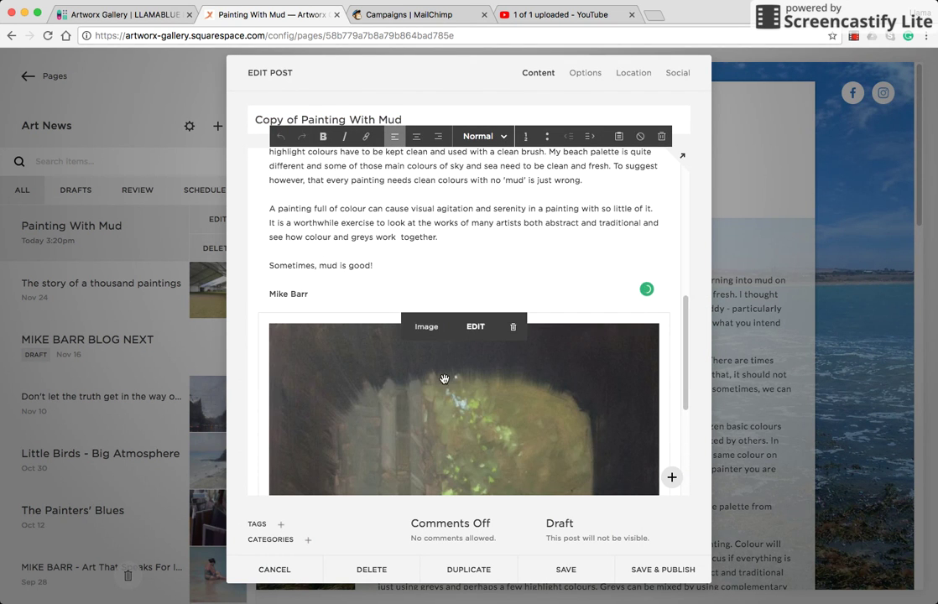
click(509, 407)
click(509, 407)
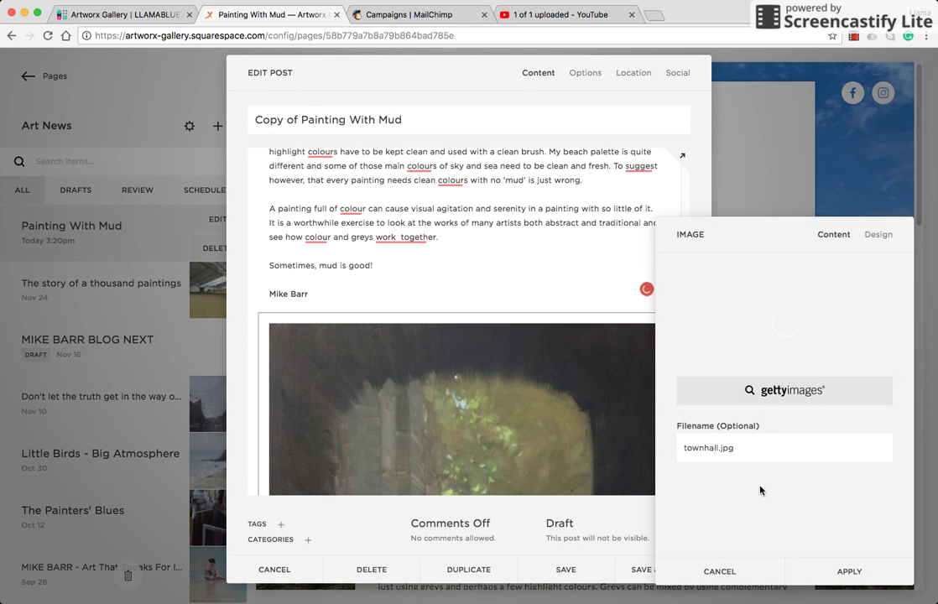
click(715, 571)
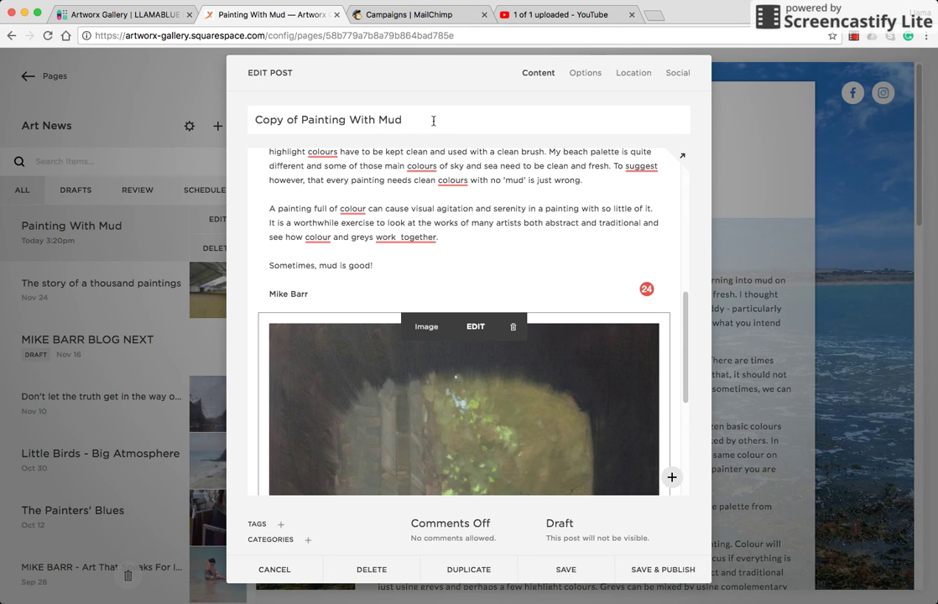
Step: Check the copied post's title and its post URL in the post options, selecting the editable part of the URL
drag(429, 120, 242, 121)
click(585, 73)
drag(620, 143, 466, 141)
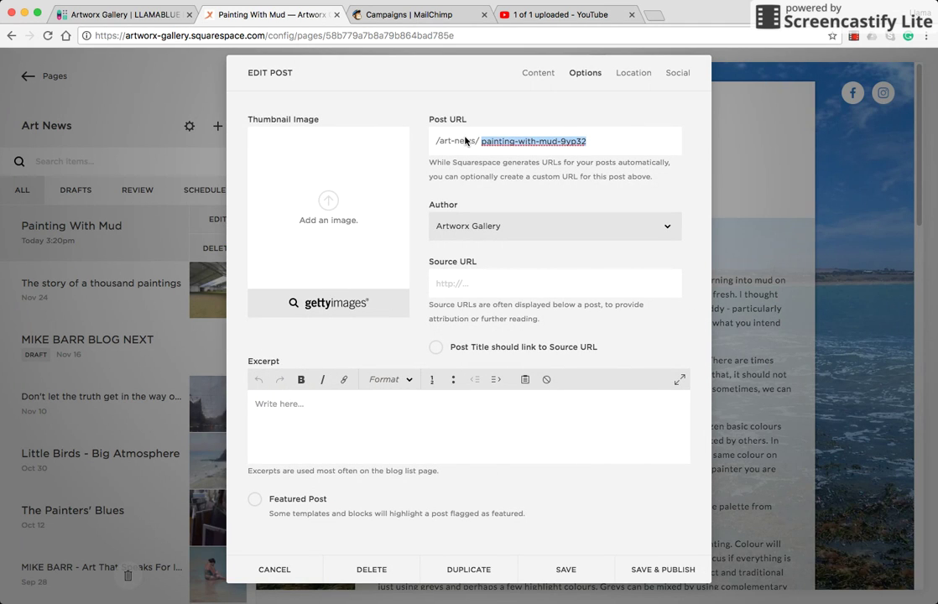
Step: Turn on Facebook sharing for the copied post and save it as a draft without publishing
click(678, 73)
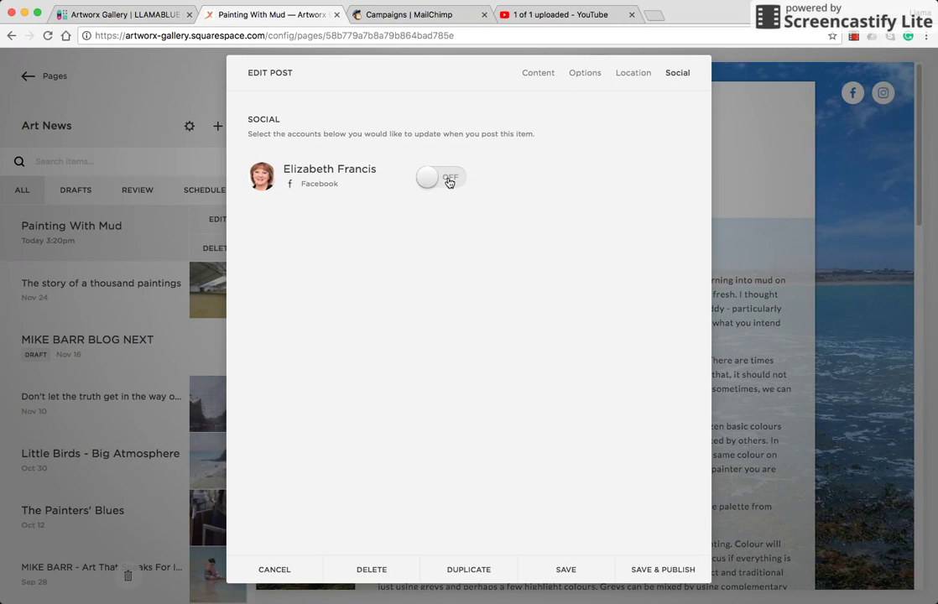
click(449, 181)
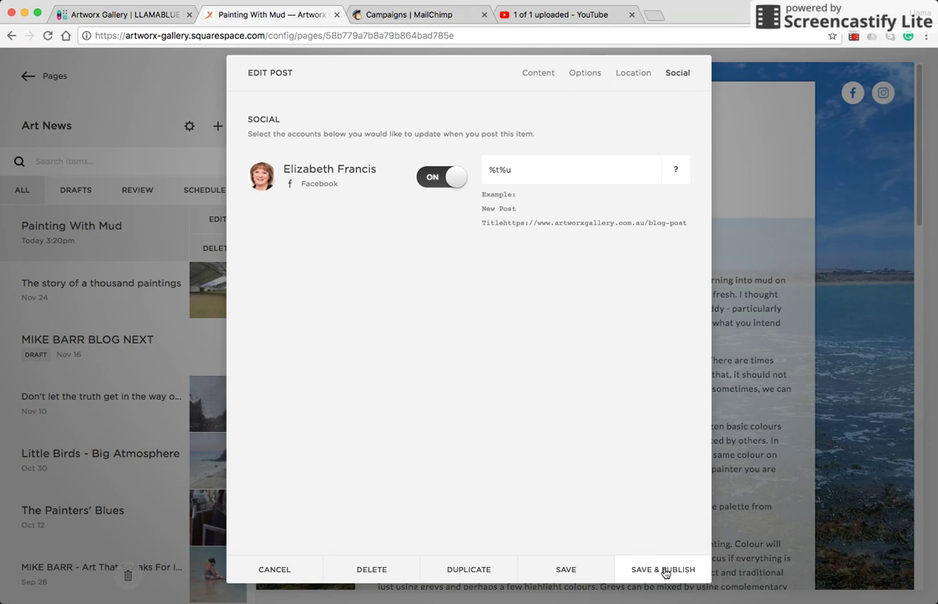
click(565, 569)
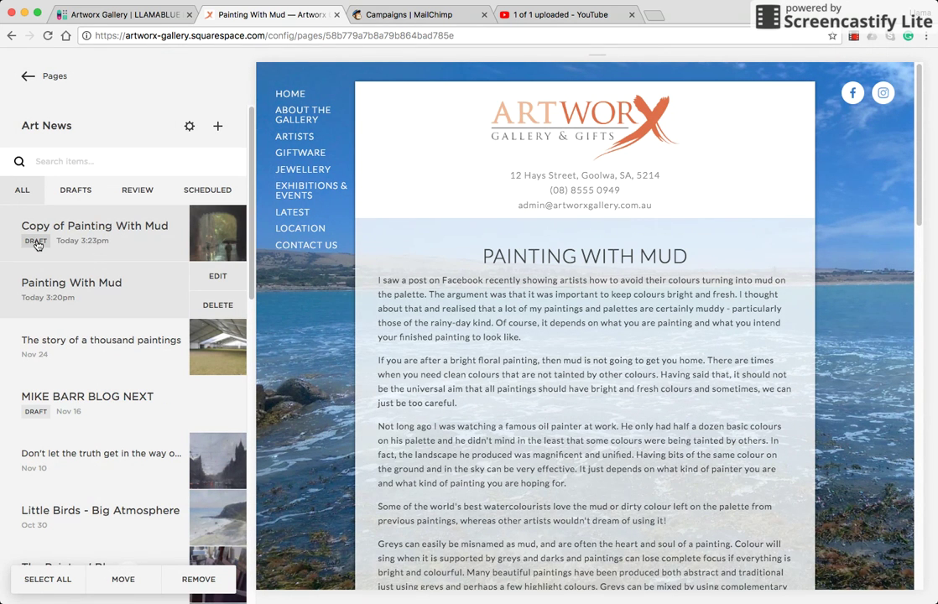
Step: Open the "Copy of Painting With Mud" draft in the editor to review it, and close it without saving
click(119, 235)
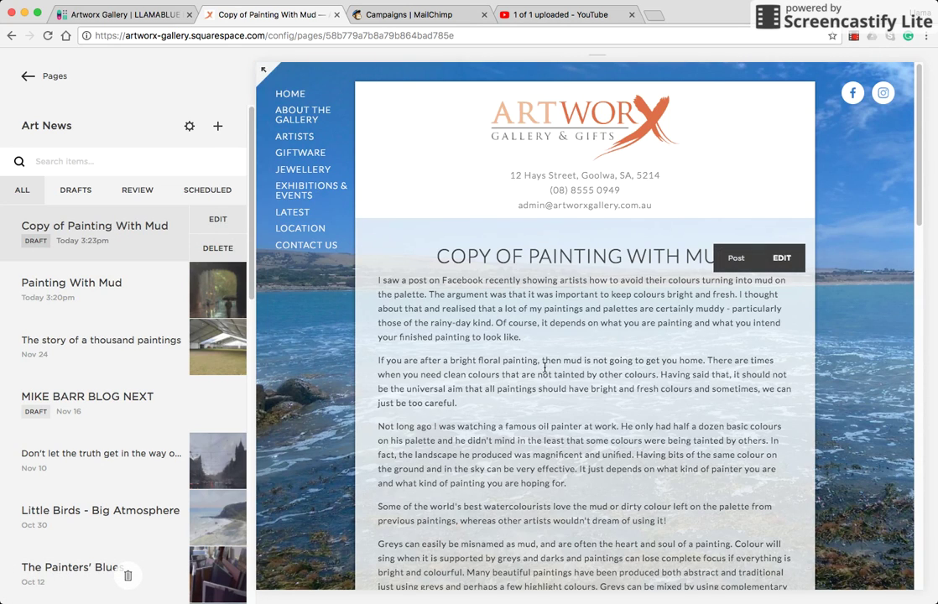
double_click(544, 368)
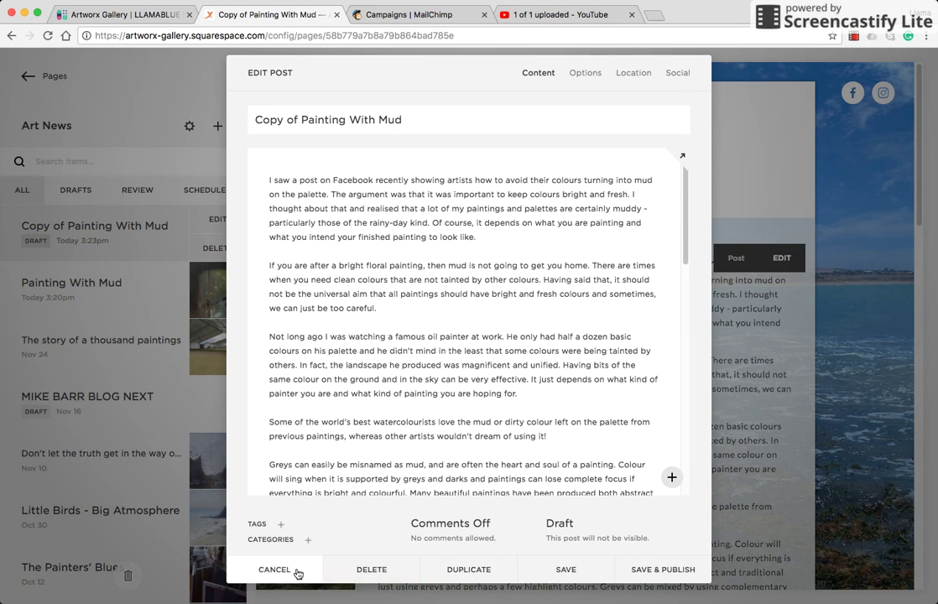
click(297, 570)
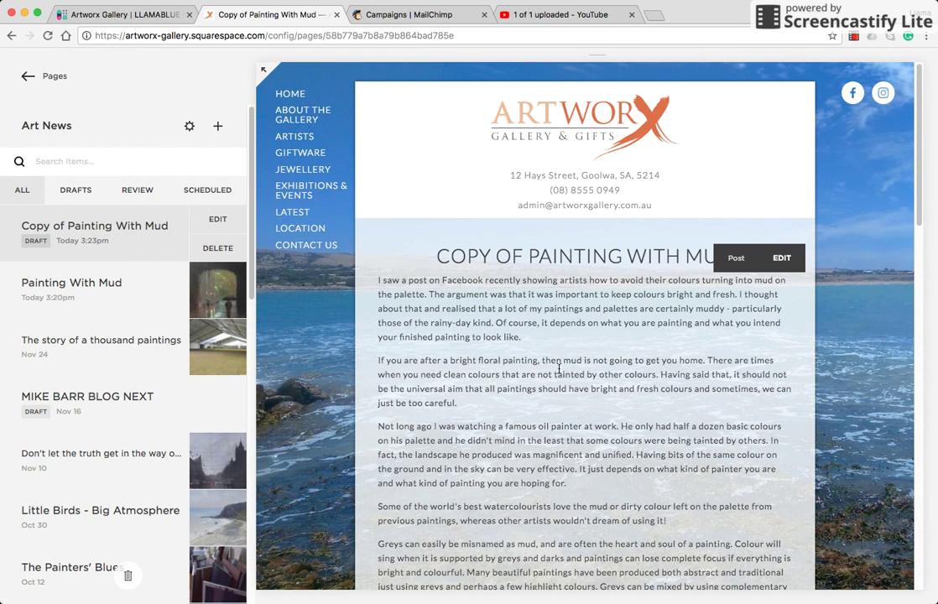